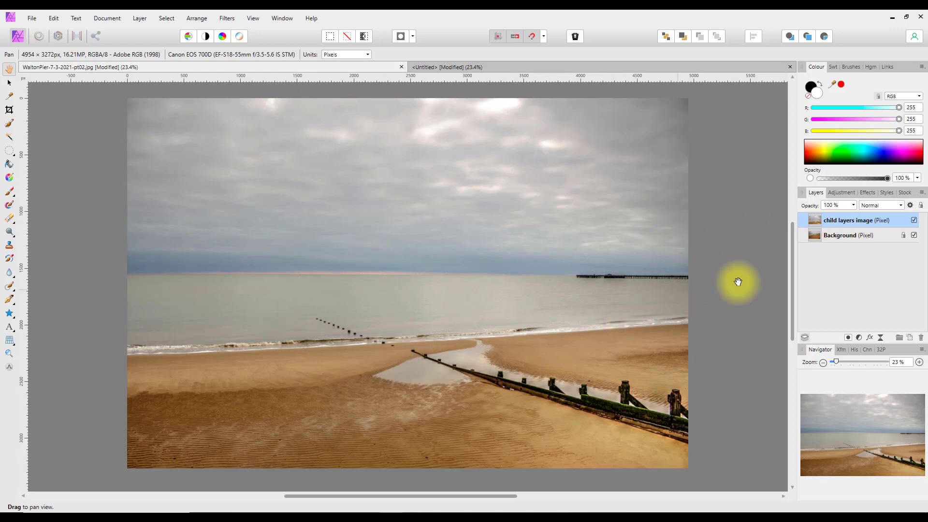
Compare the child layers image with its Background by toggling its visibility, and check the layer stack of the Untitled document
left_click(914, 221)
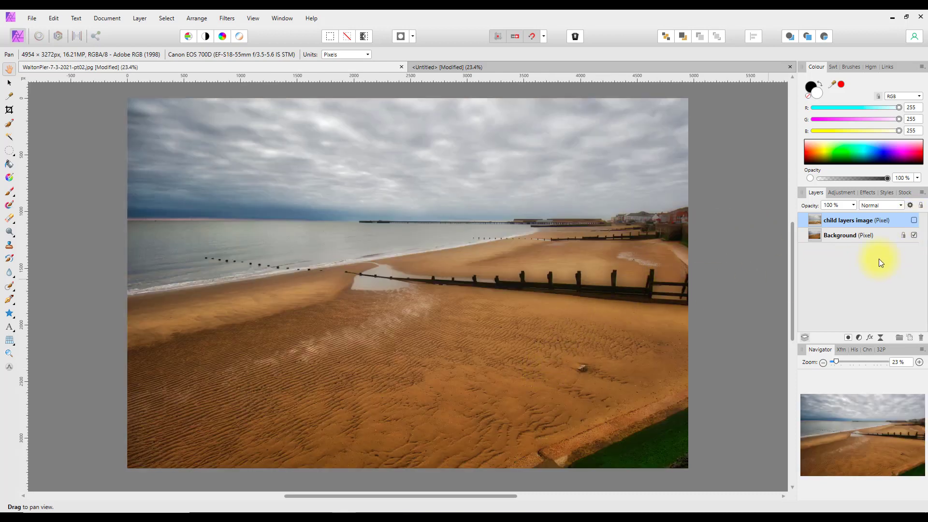
left_click(914, 221)
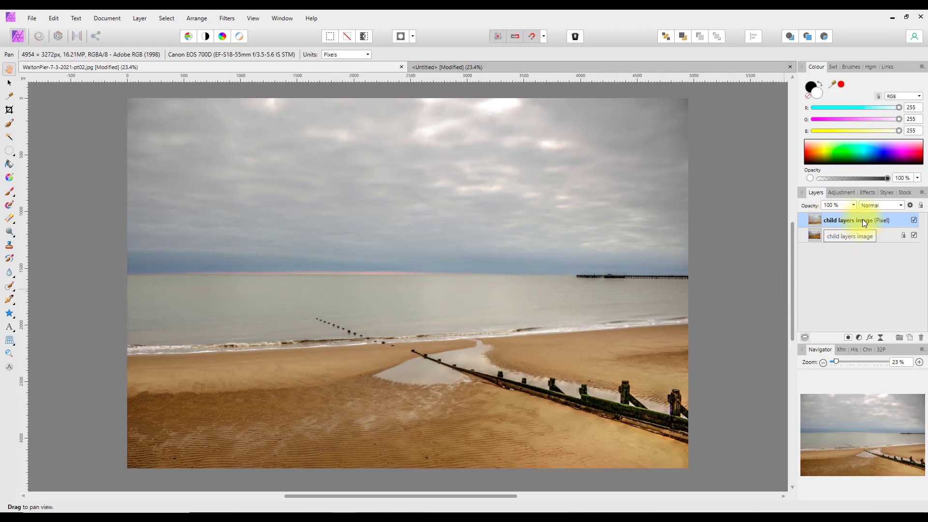
left_click(505, 66)
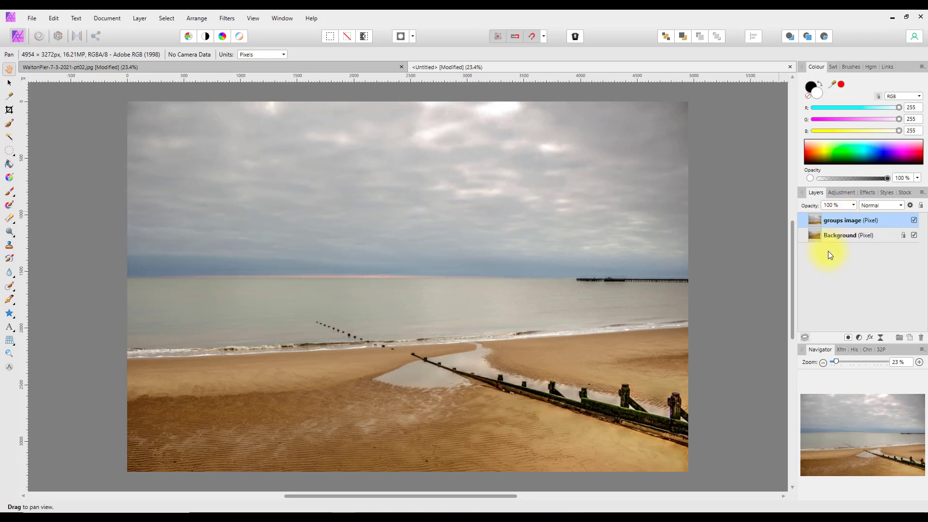
left_click(300, 68)
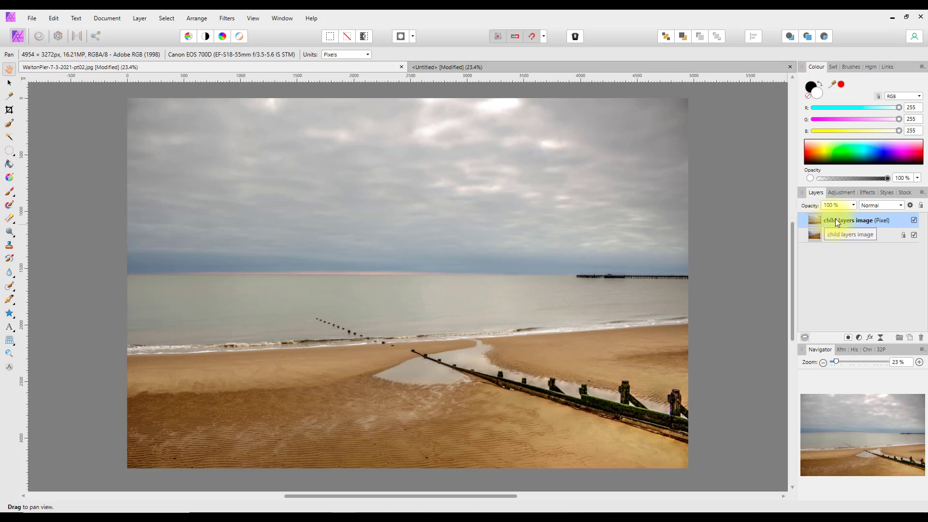
Set layer insertion to Inside and add a Levels adjustment as a child of the child layers image layer
left_click(202, 20)
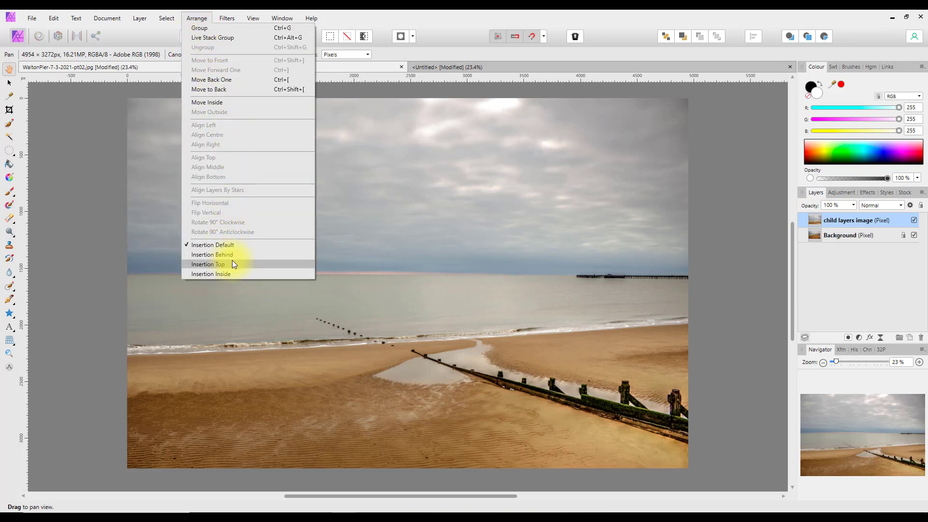
left_click(208, 274)
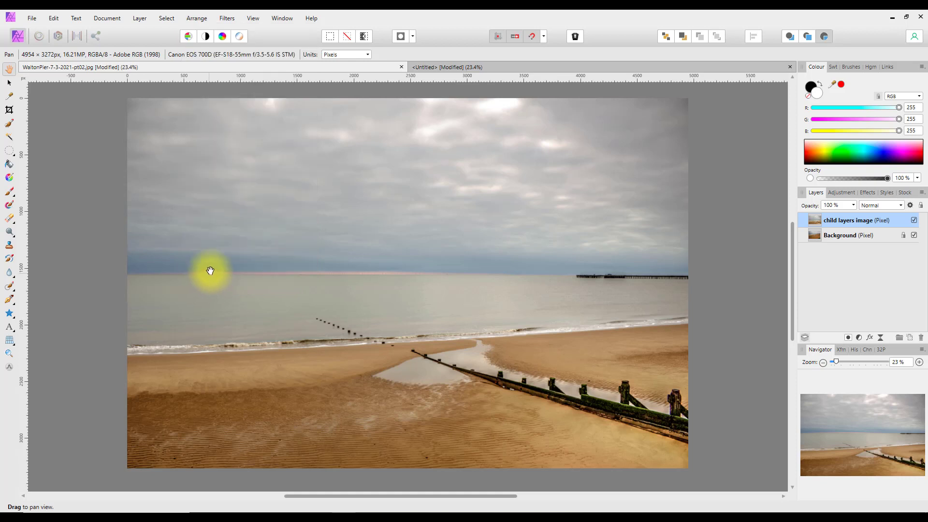
left_click(860, 337)
left_click(841, 102)
Set the child Levels adjustment's white level to 98% and gamma to 1.306, and close its settings
left_click_drag(758, 203, 701, 199)
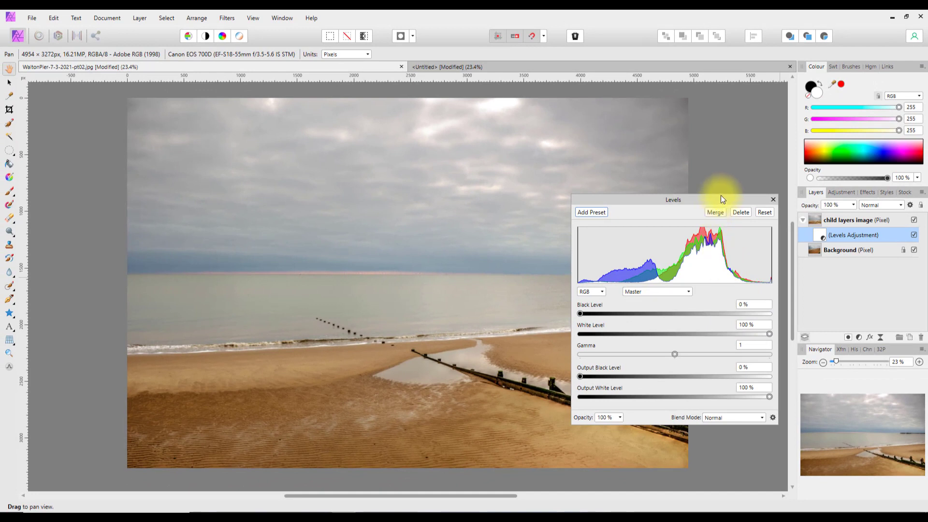
left_click_drag(722, 198, 717, 102)
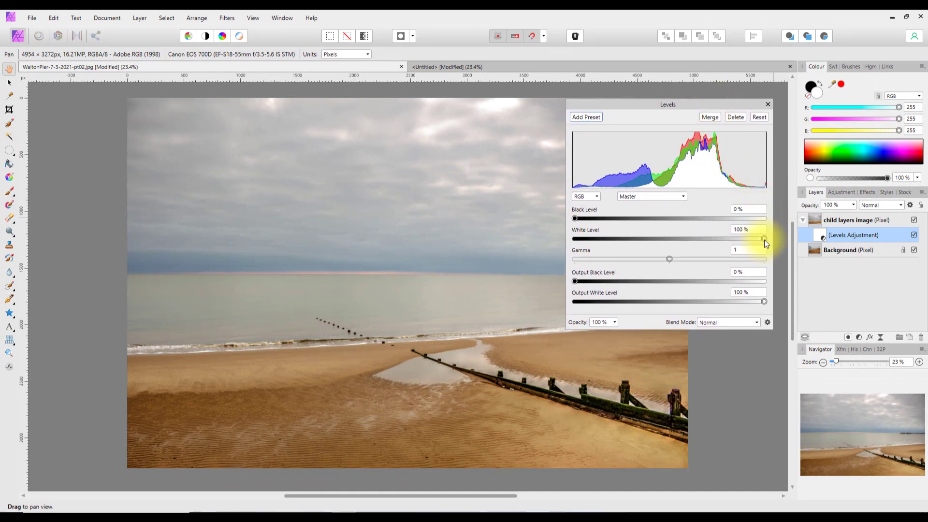
left_click_drag(764, 239, 761, 240)
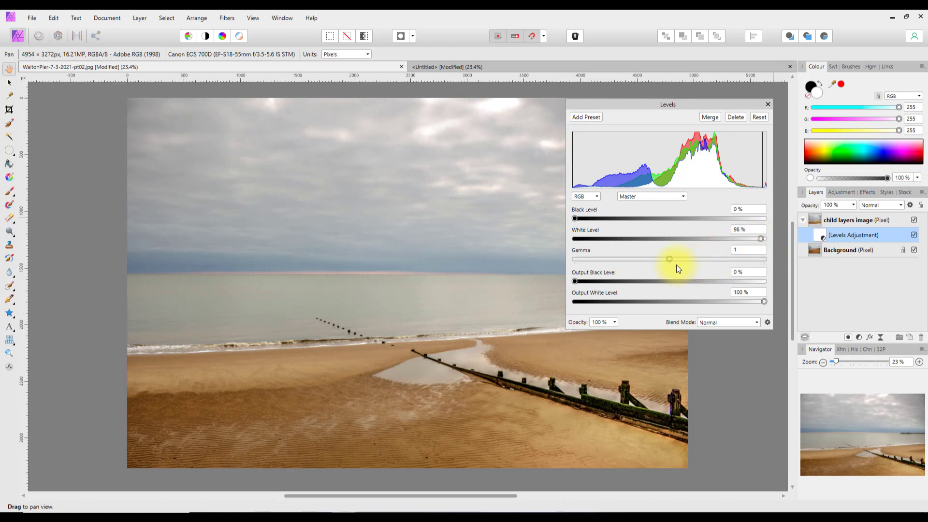
left_click_drag(671, 260, 699, 260)
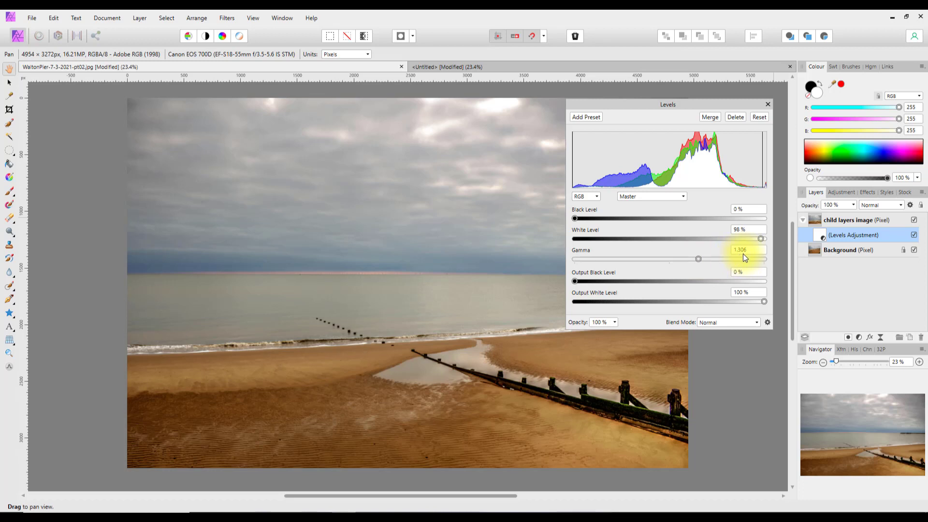
left_click(768, 104)
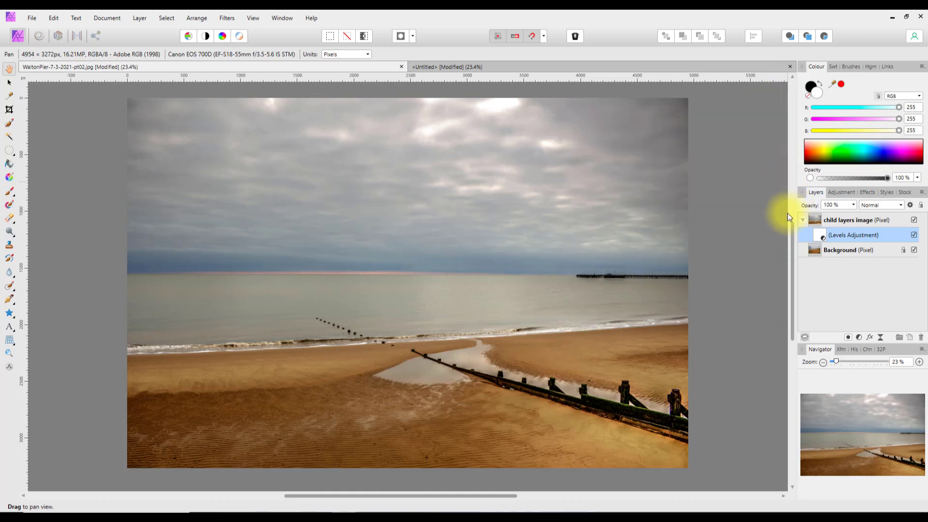
In the Untitled document, put the groups image layer into a group, expand the group and select the image inside it
left_click(564, 67)
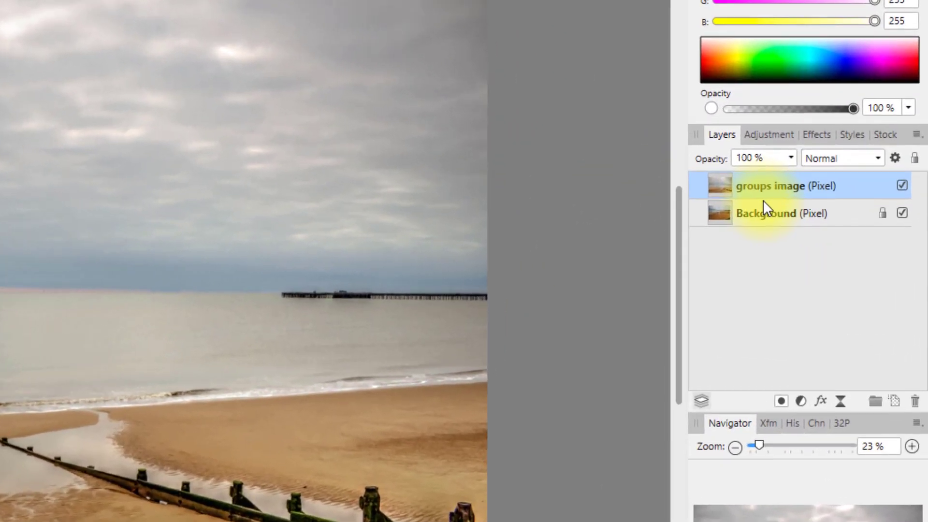
right_click(743, 184)
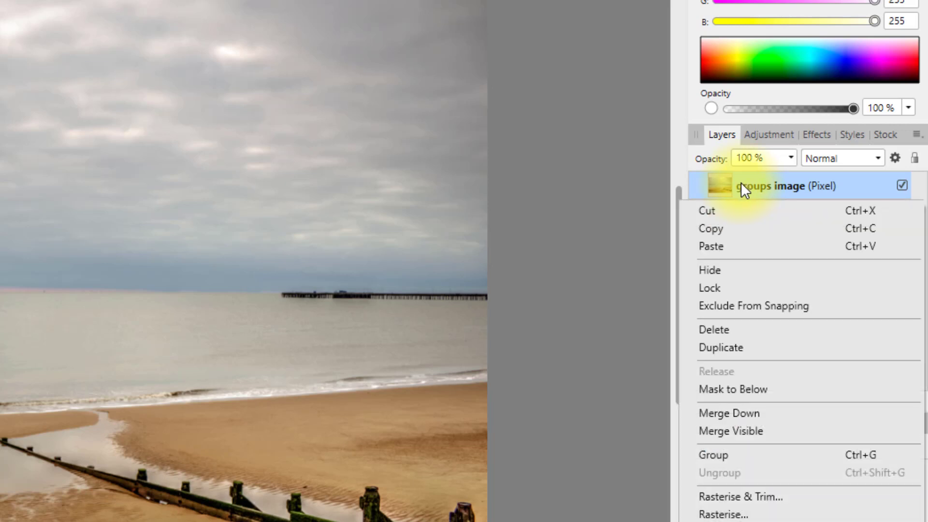
left_click(724, 460)
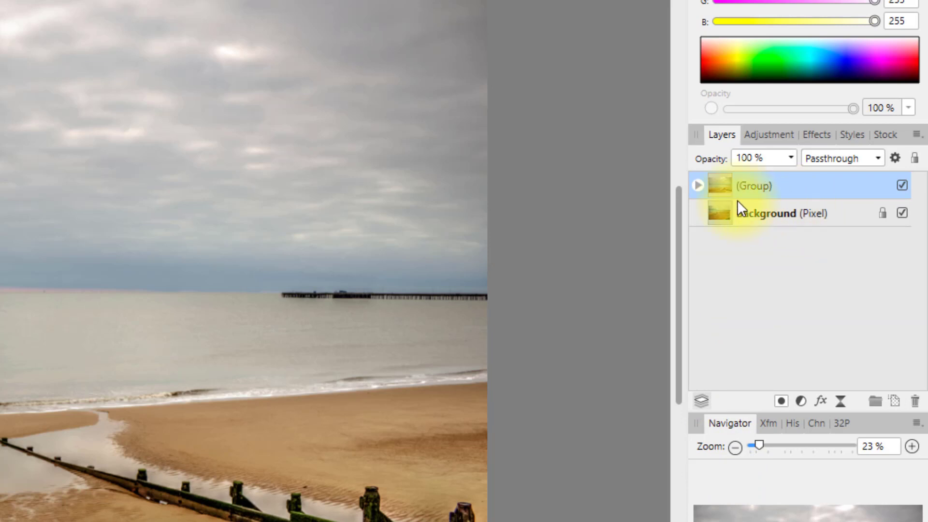
left_click(698, 185)
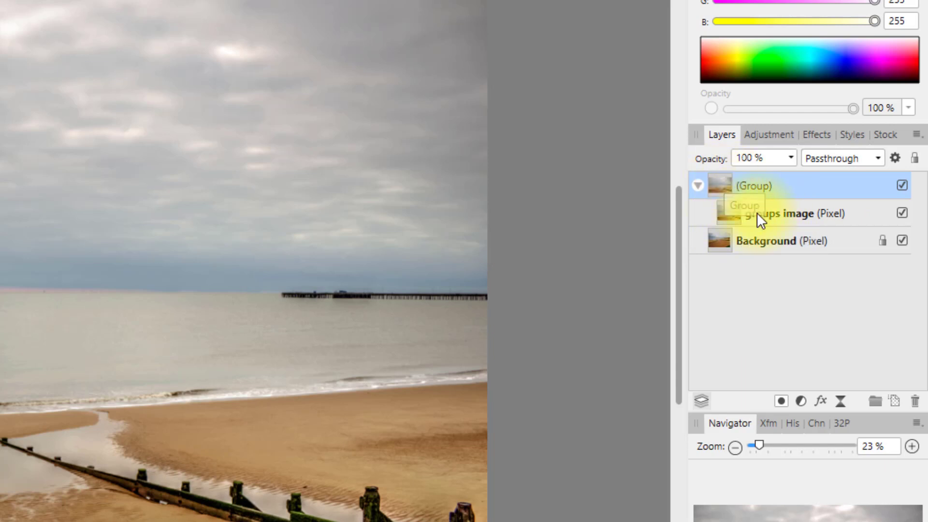
left_click(773, 216)
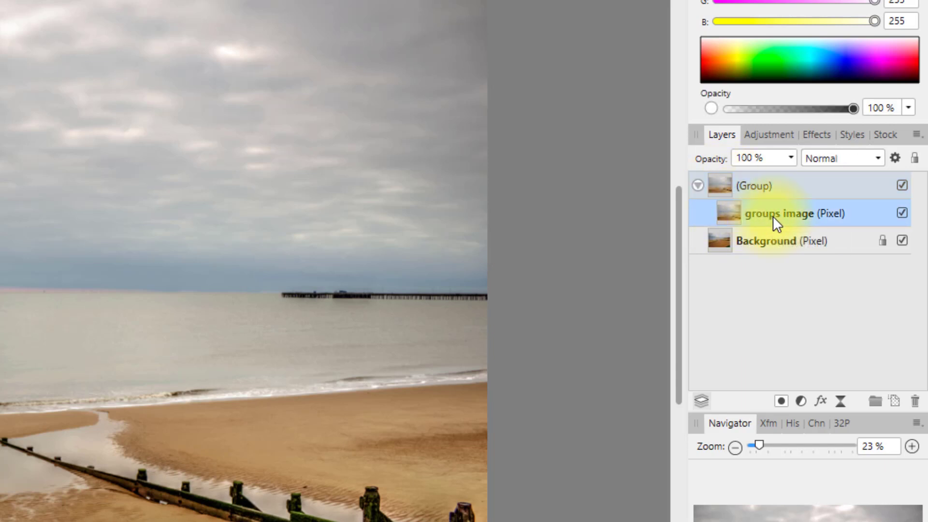
double_click(751, 184)
left_click(731, 213)
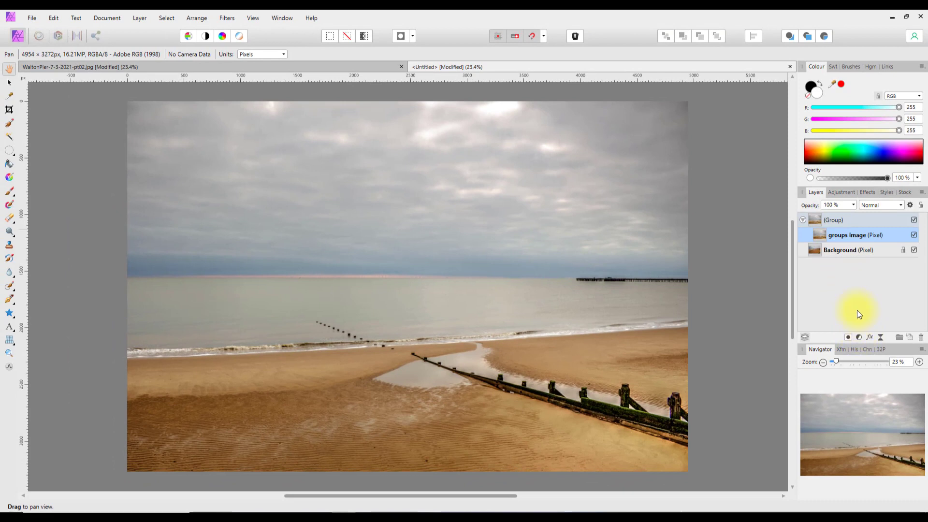
Add a Levels adjustment above the groups image inside the group, with white level 99% and gamma 1.306
left_click(860, 337)
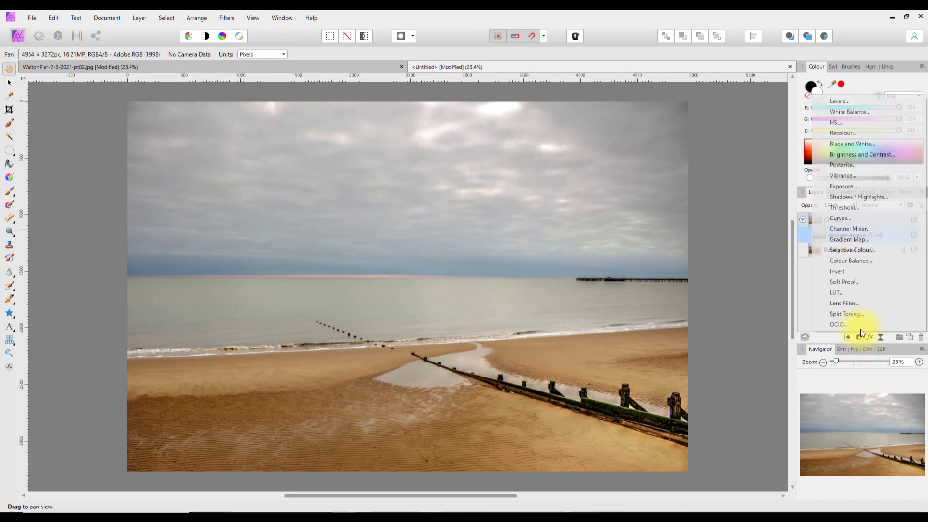
left_click(846, 102)
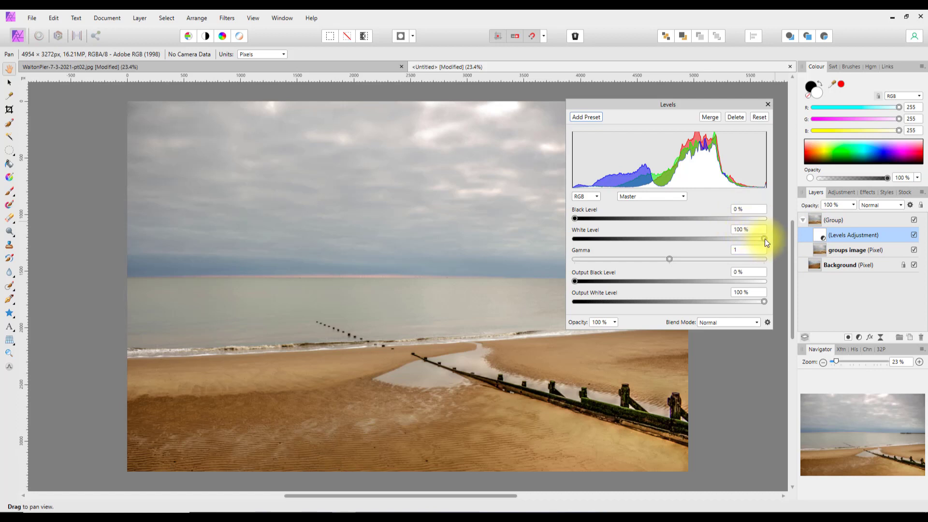
left_click_drag(765, 239, 761, 239)
left_click(738, 251)
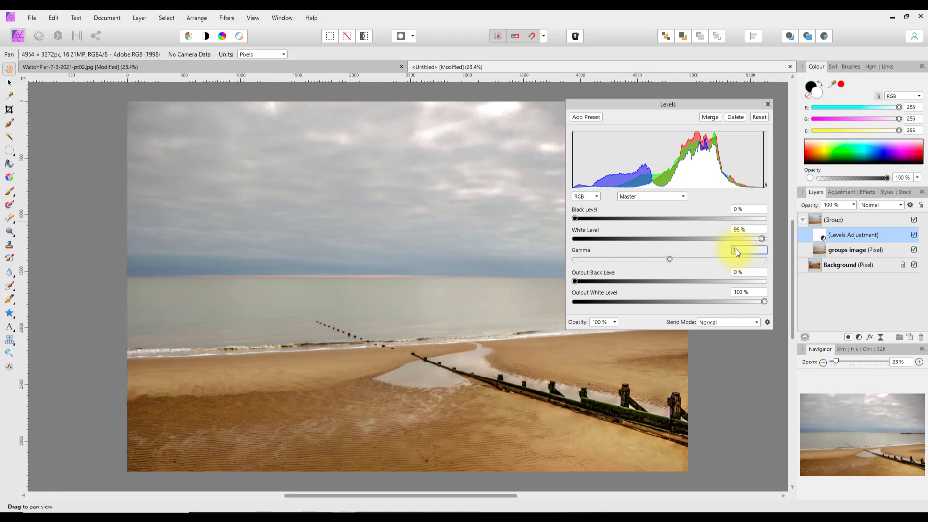
type("1")
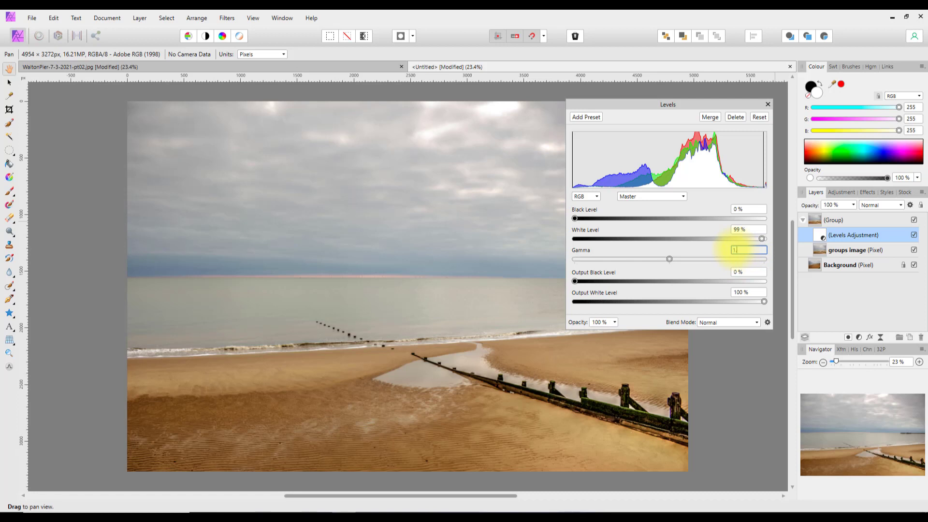
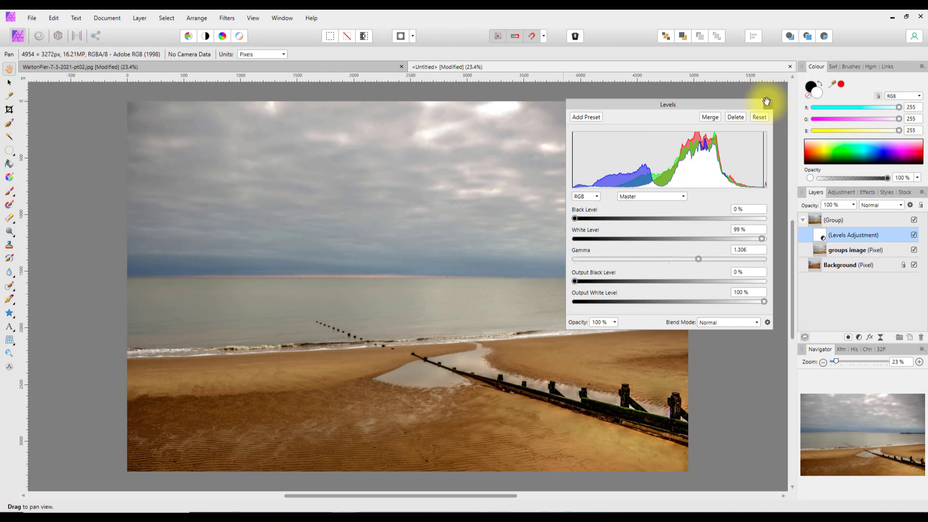
left_click(767, 105)
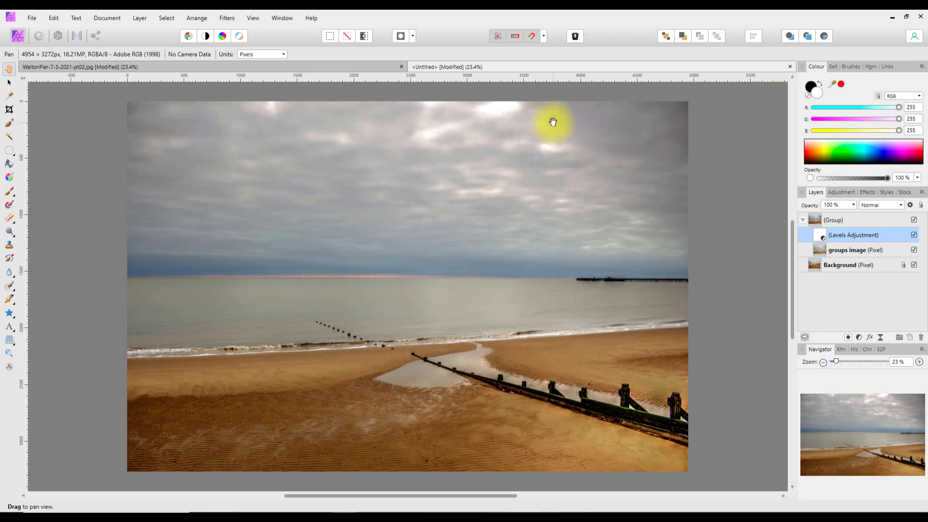
Compare the image and layer structure of the child-layer document with those of the grouped document
left_click(356, 65)
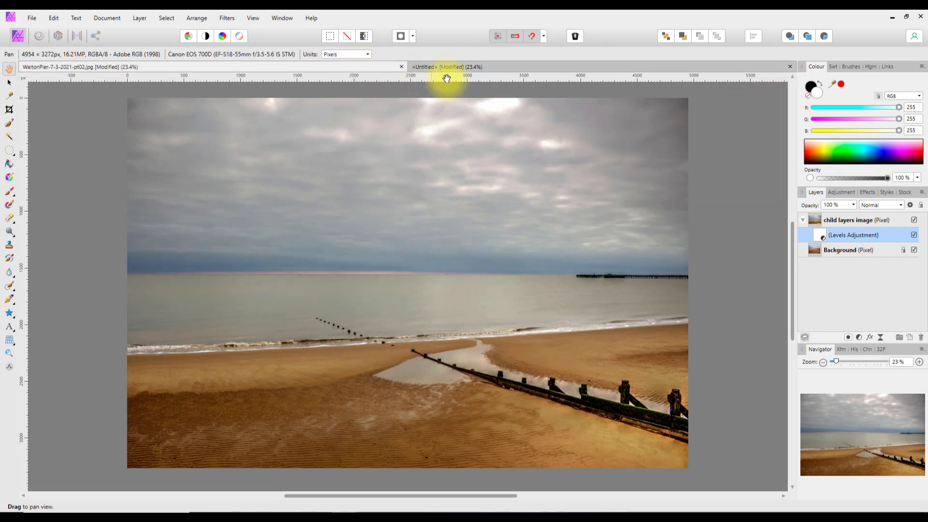
left_click(541, 68)
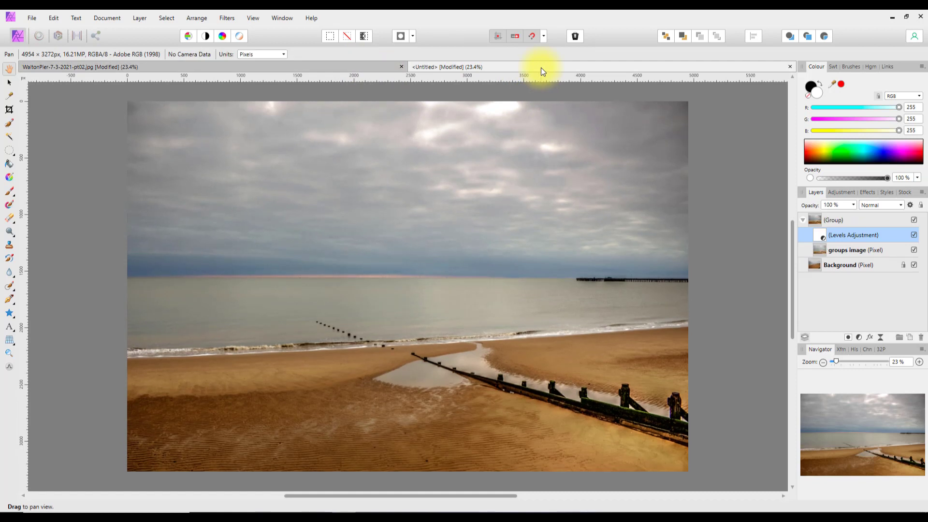
left_click(361, 66)
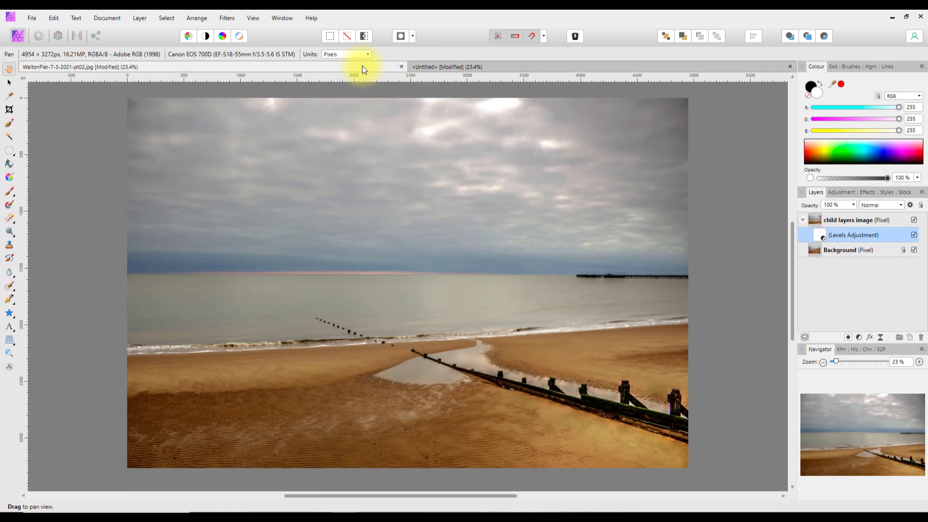
left_click(481, 70)
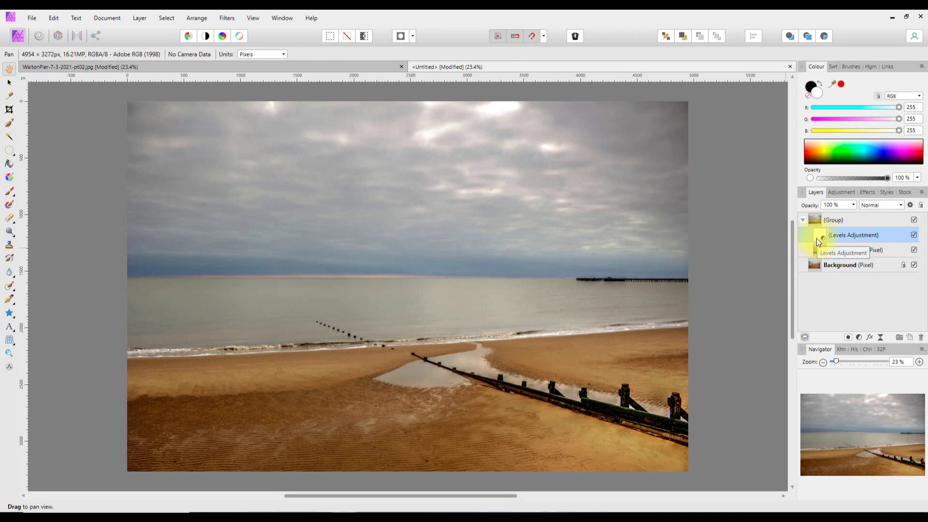
In the WaltonPier document, add black Arial art text of about 209 pt with a first name across the sky, above the child Levels adjustment
left_click(355, 67)
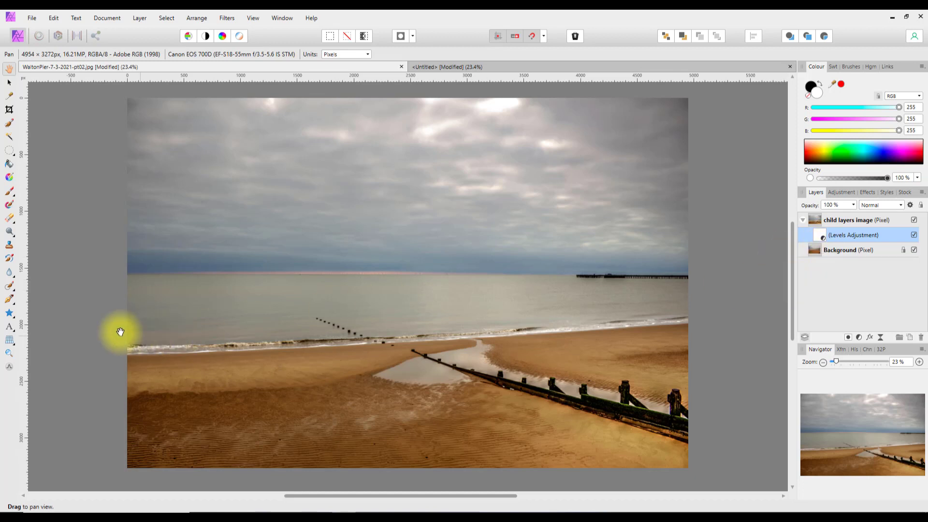
left_click(9, 327)
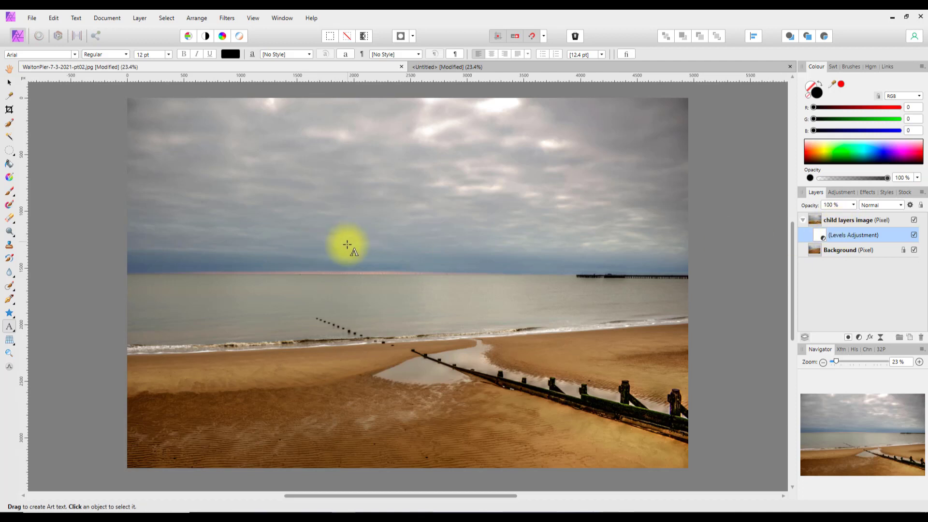
left_click_drag(215, 155, 243, 226)
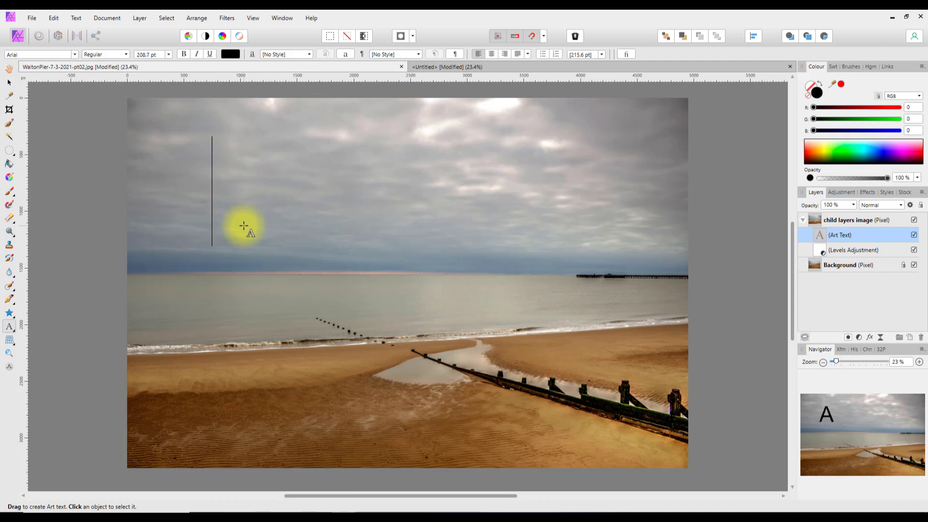
type("Carl")
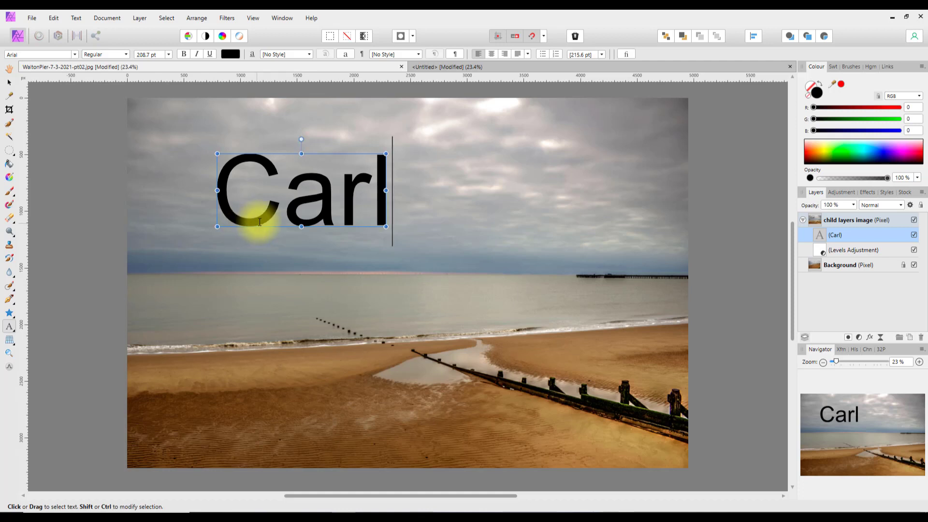
key("Return")
key("Escape")
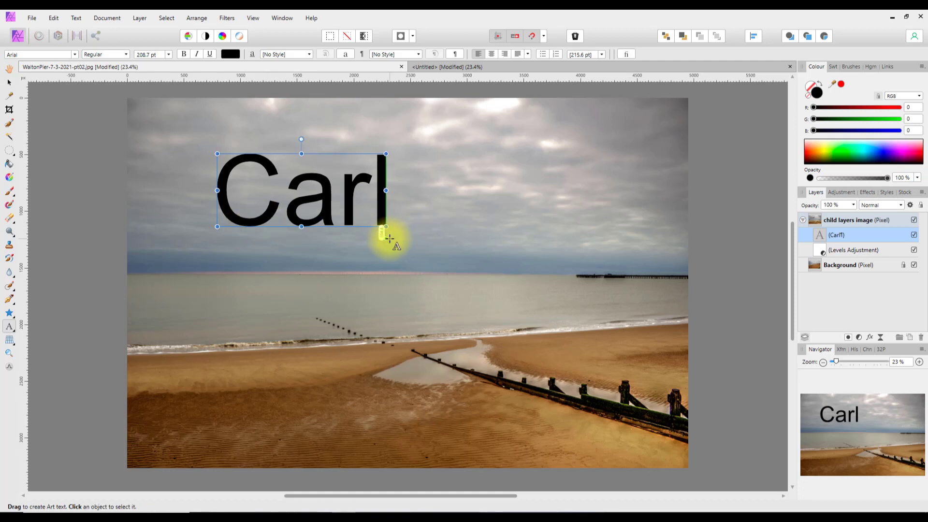
key("BackSpace")
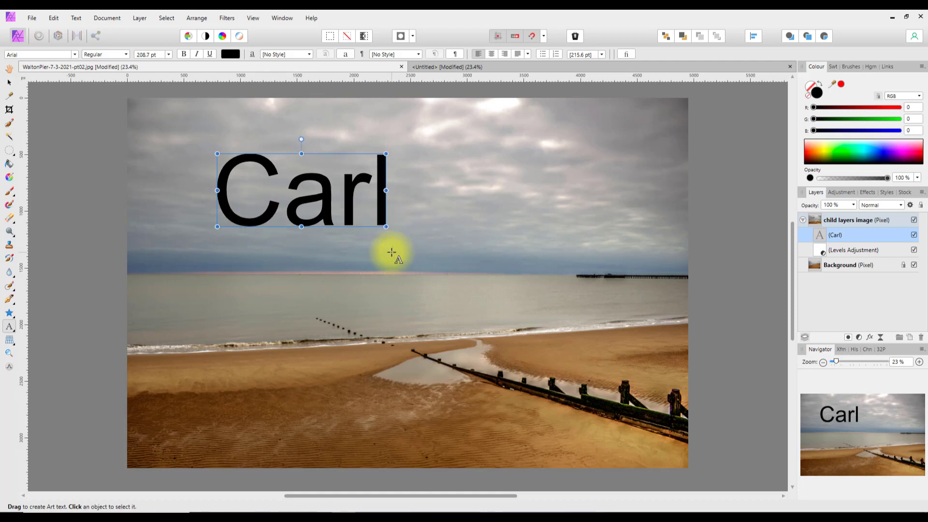
left_click(9, 69)
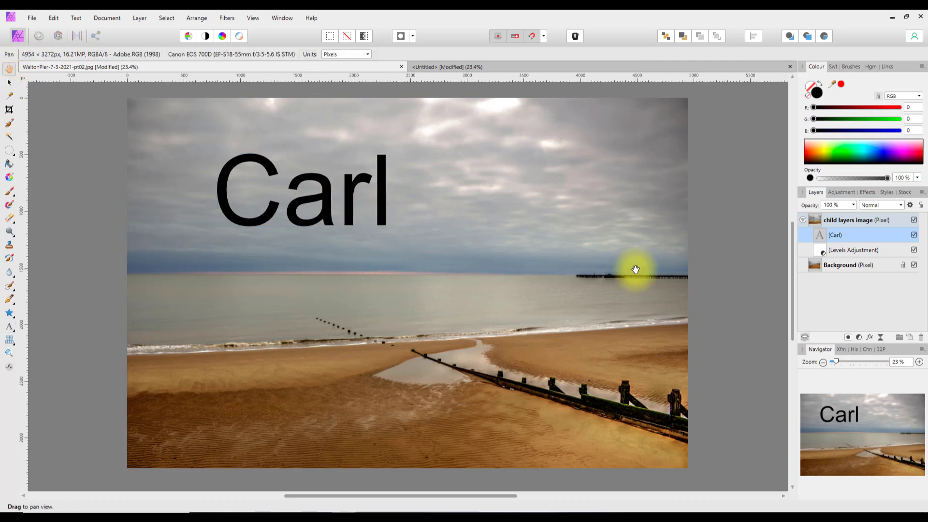
In the Untitled document, add black Arial art text of about 897 pt with a first name across the sky, inside the group above Levels
left_click(509, 65)
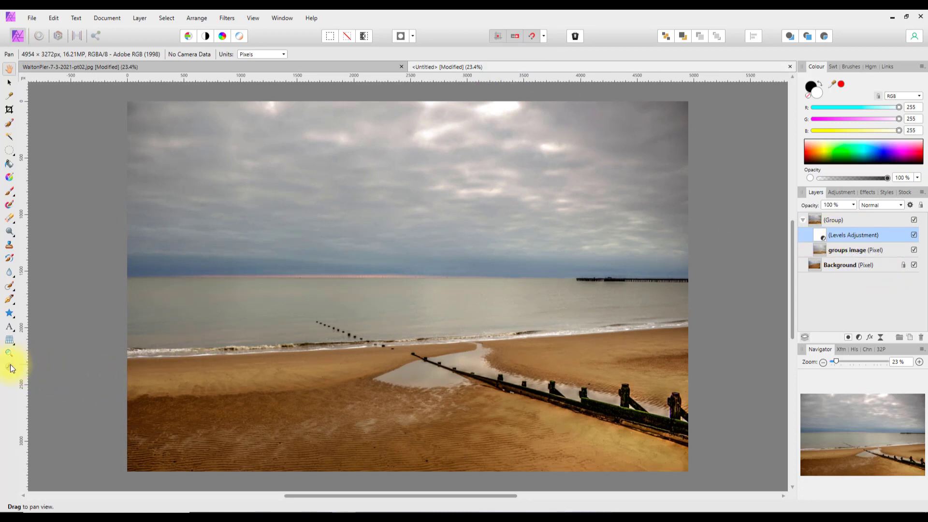
left_click(9, 326)
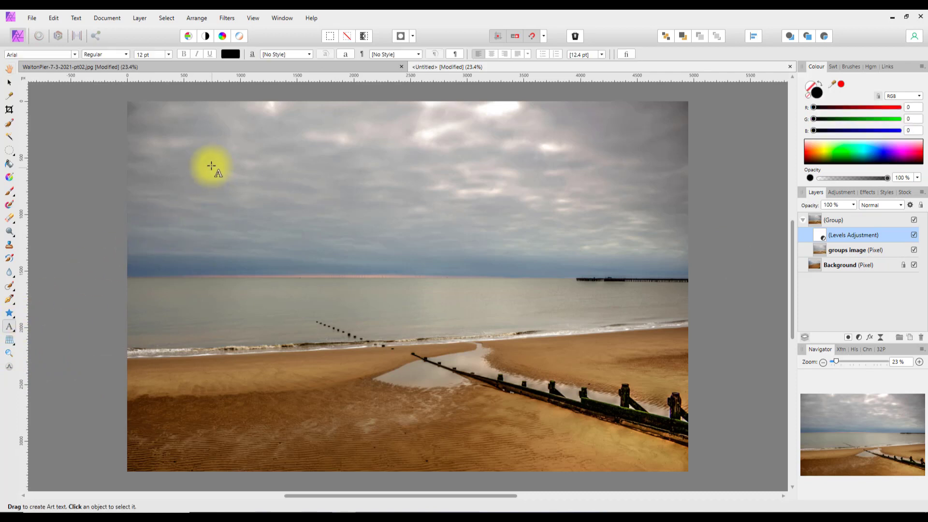
left_click_drag(209, 162, 277, 255)
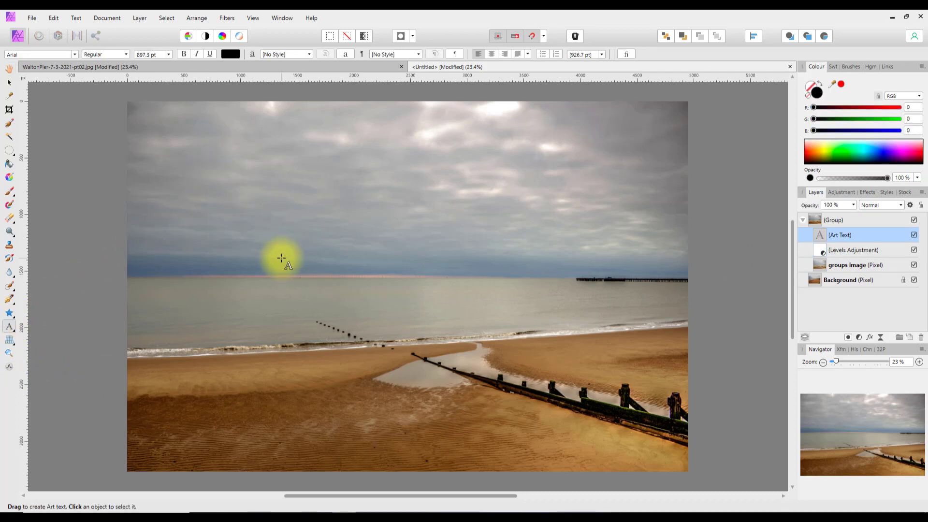
type("Carl")
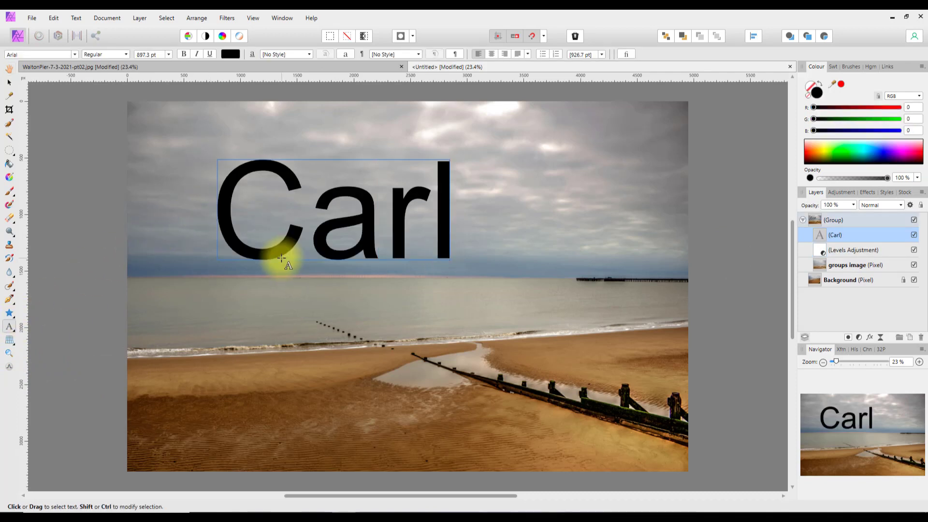
key("Escape")
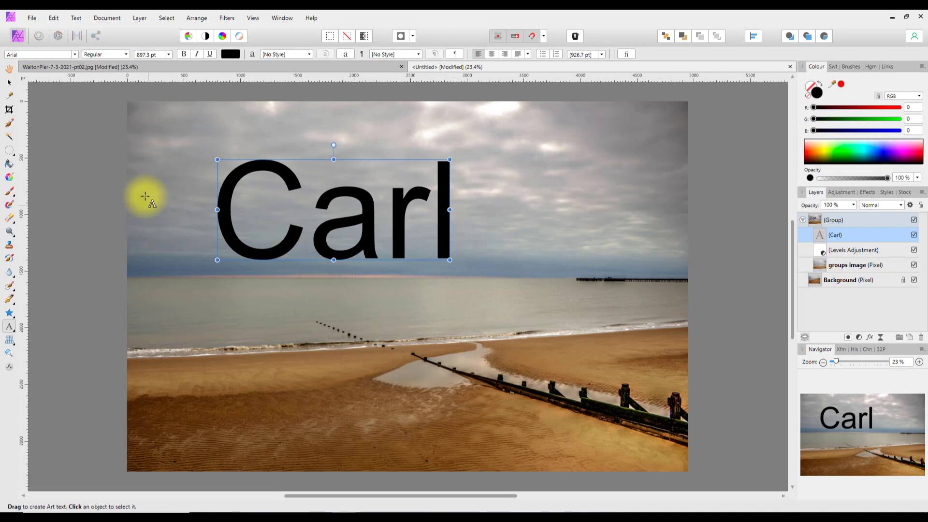
left_click(10, 84)
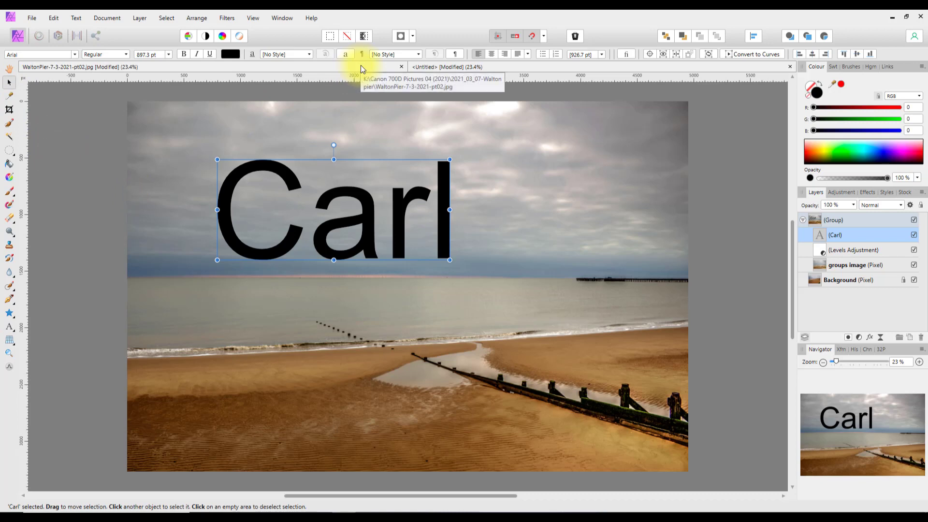
left_click(394, 67)
left_click(488, 67)
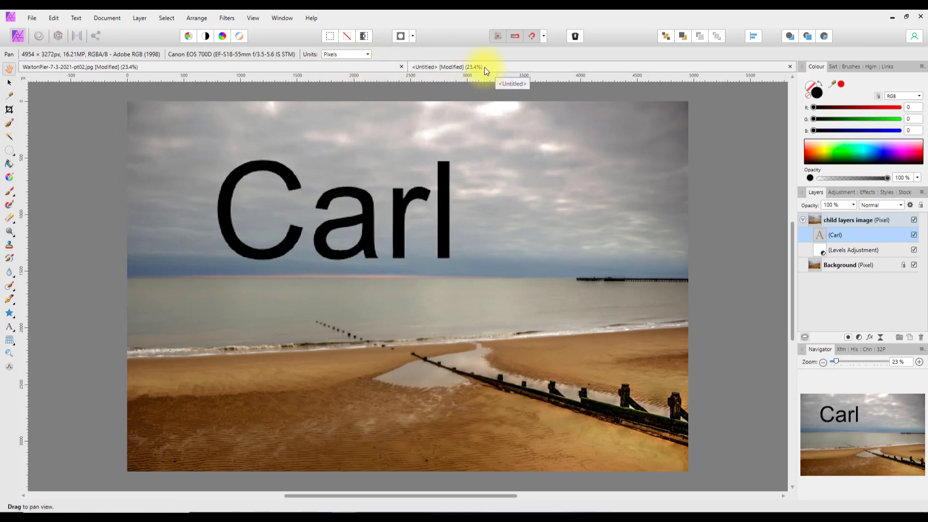
In the WaltonPier document, insert a Recolour adjustment inside the text layer, with hue 56.9° and lightness 52%
left_click(350, 68)
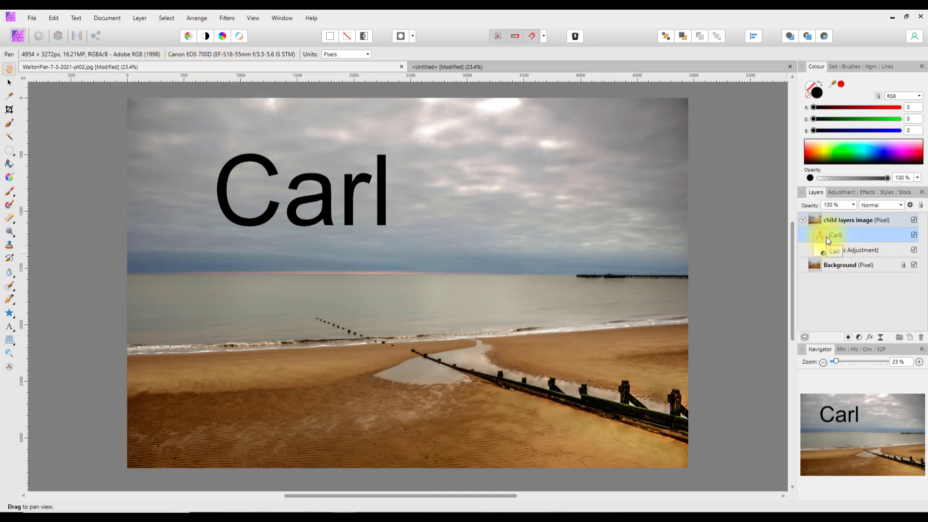
left_click(10, 328)
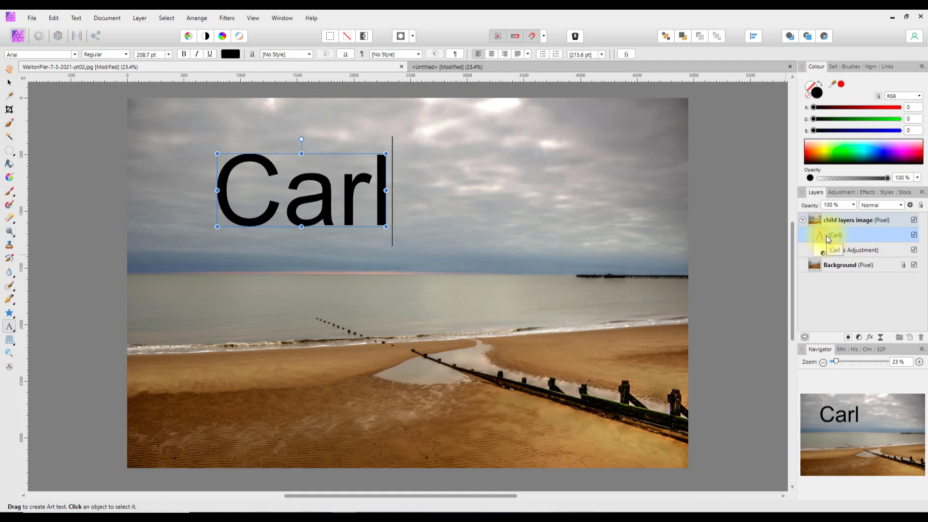
left_click(8, 71)
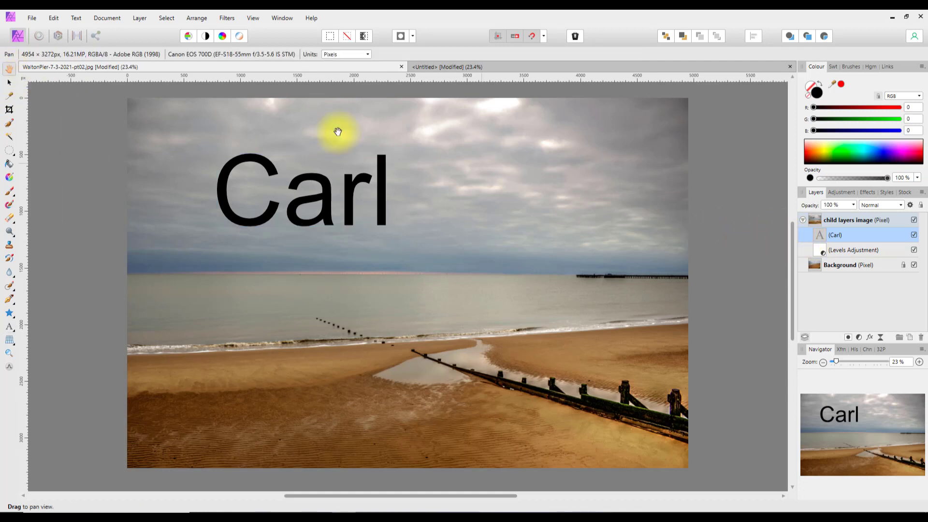
left_click(201, 19)
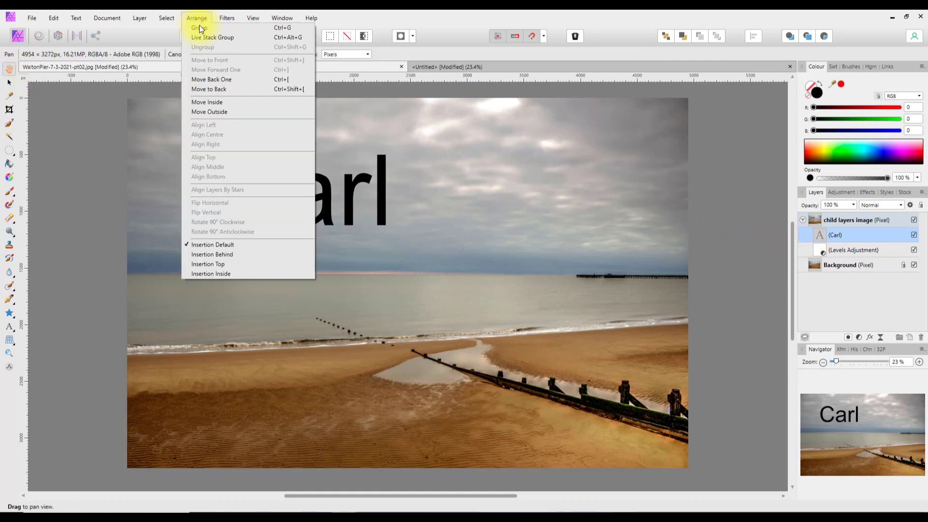
left_click(211, 274)
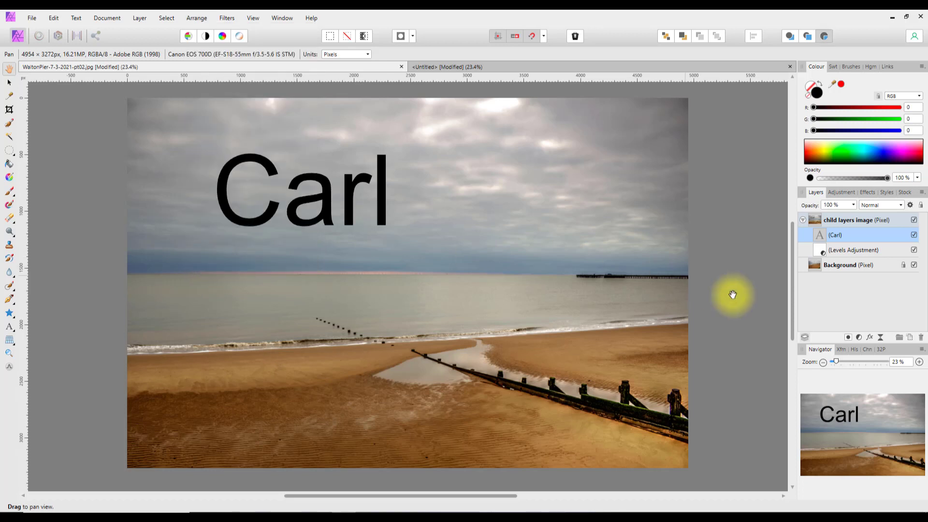
left_click(859, 338)
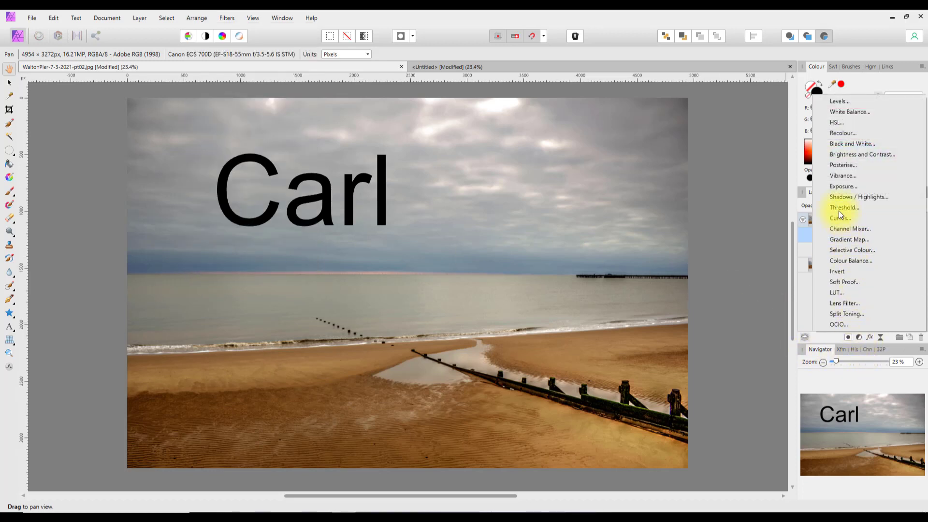
left_click(840, 135)
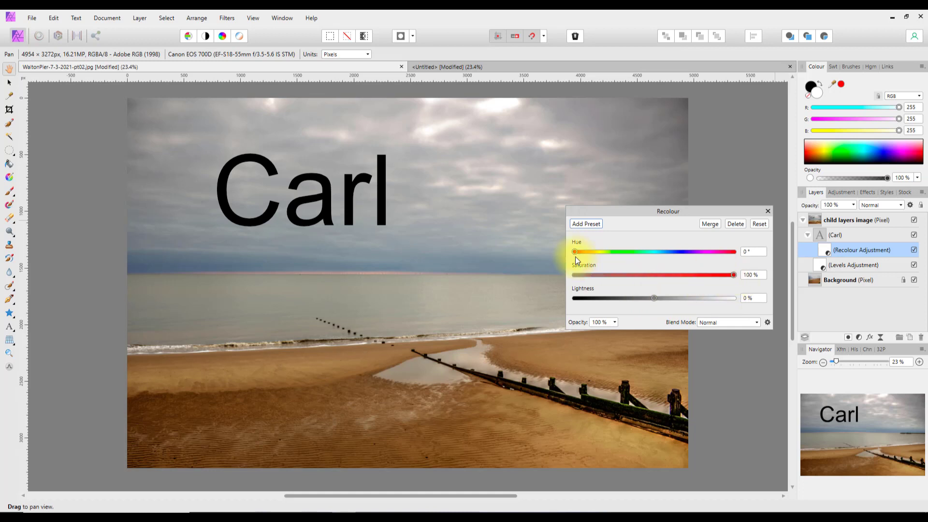
left_click_drag(575, 251, 604, 255)
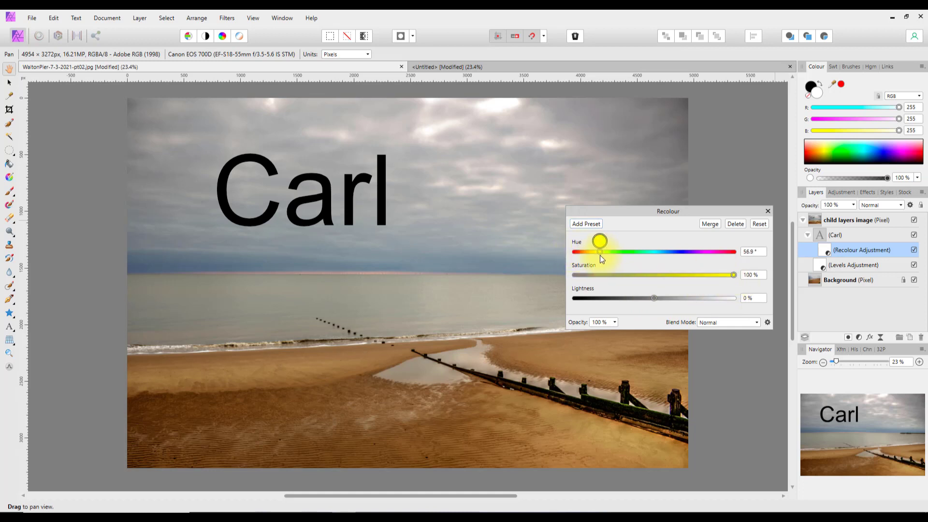
left_click_drag(654, 300, 695, 303)
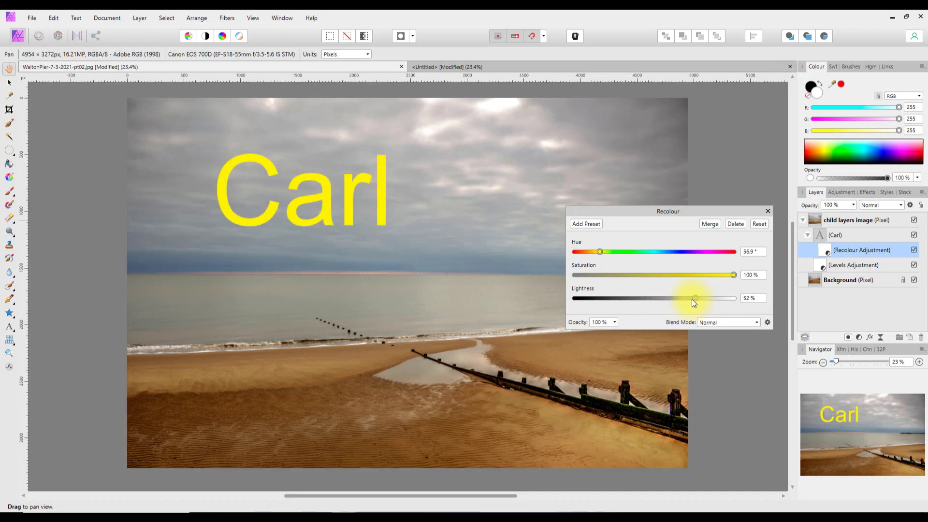
left_click(769, 212)
In the Untitled document, put the text layer into its own nested group, expand that group and select the text inside it
left_click(625, 68)
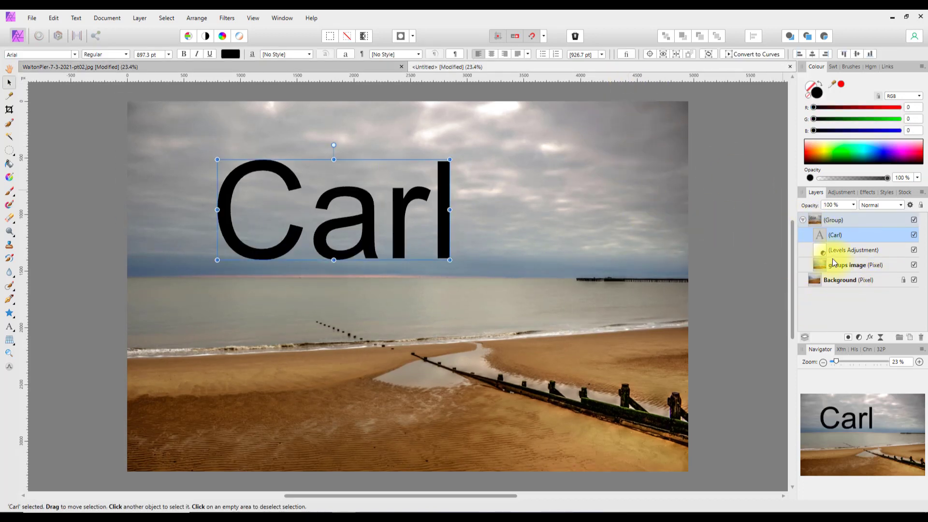
right_click(835, 234)
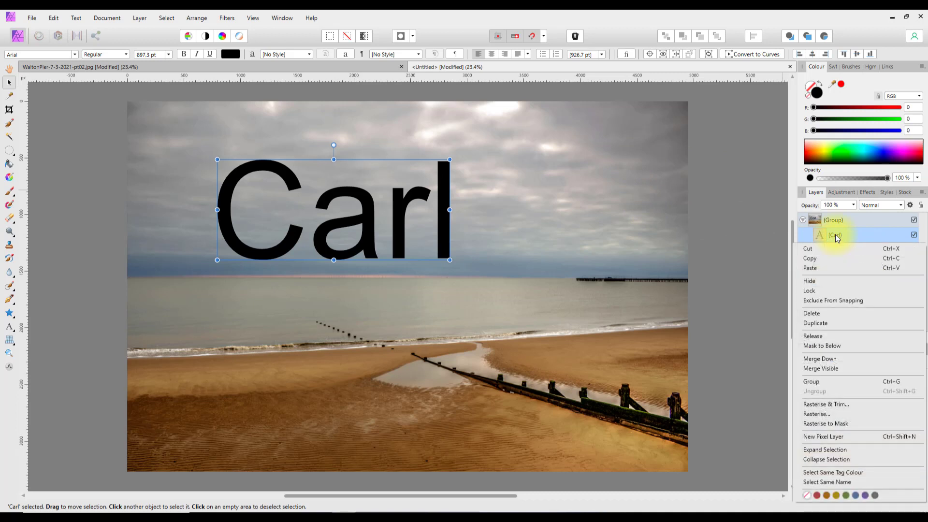
left_click(816, 382)
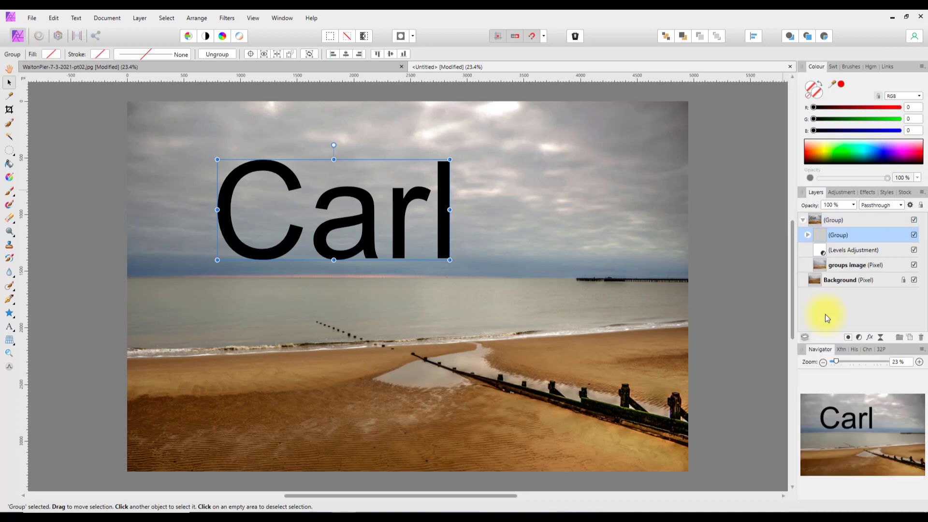
left_click(808, 235)
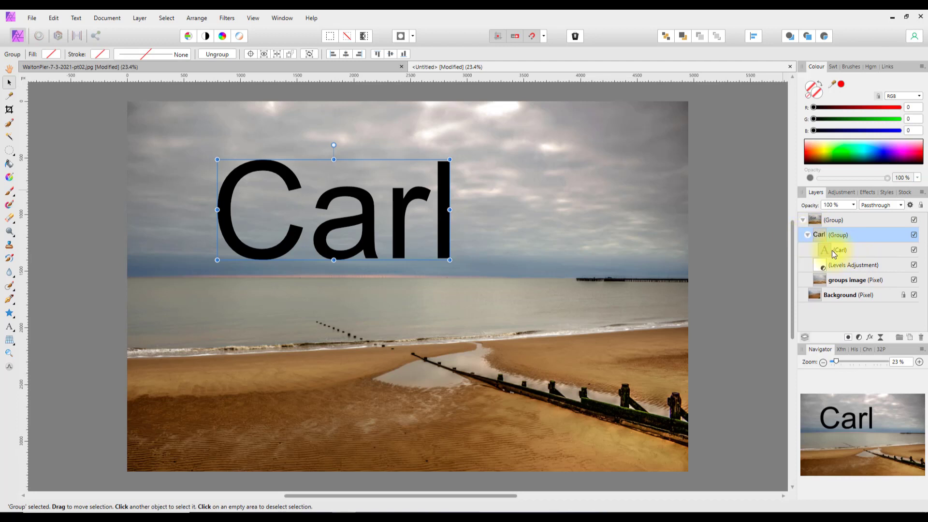
left_click(831, 251)
Add a Recolour adjustment above the text inside the nested group, with hue 59.1° and lightness 60%
left_click(859, 338)
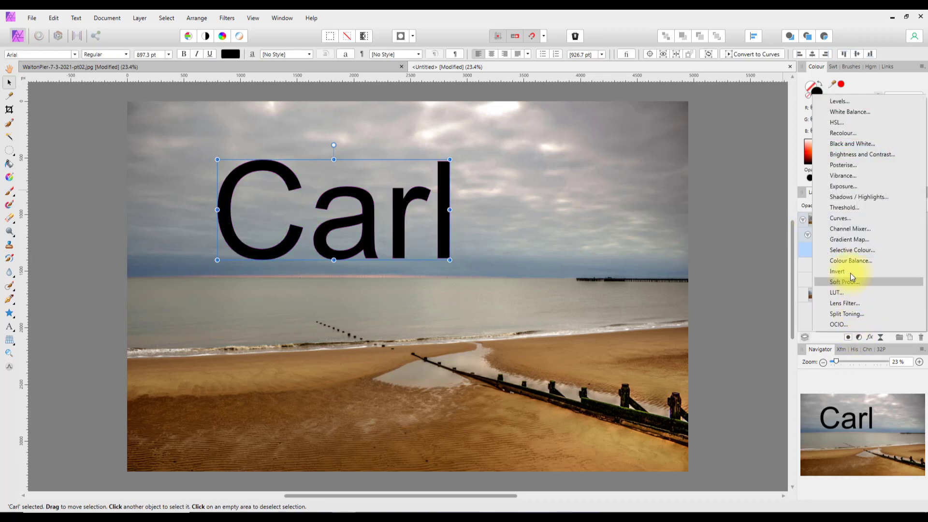
left_click(834, 134)
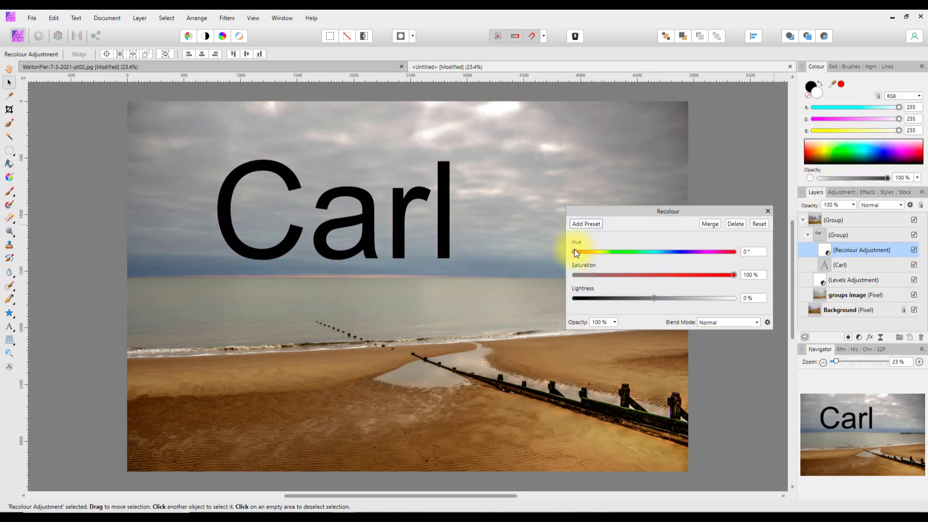
left_click_drag(575, 250, 600, 252)
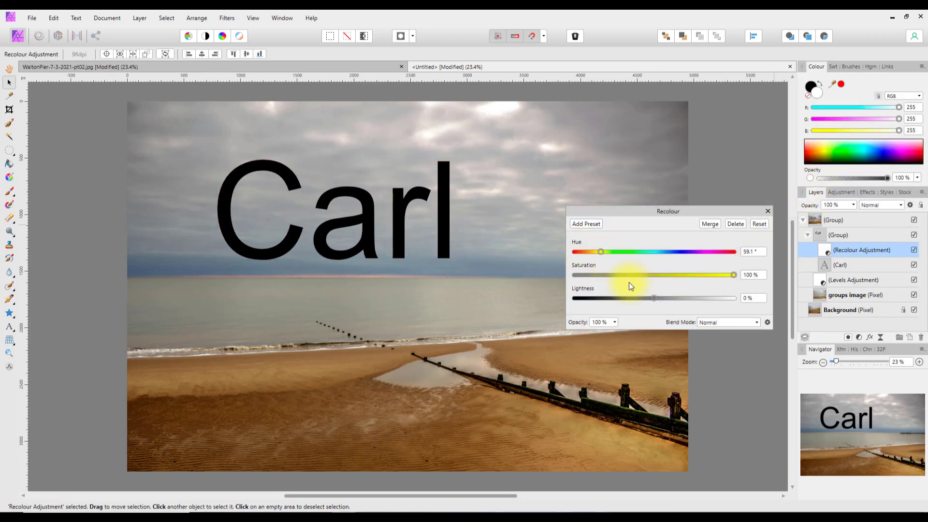
left_click_drag(654, 296, 702, 297)
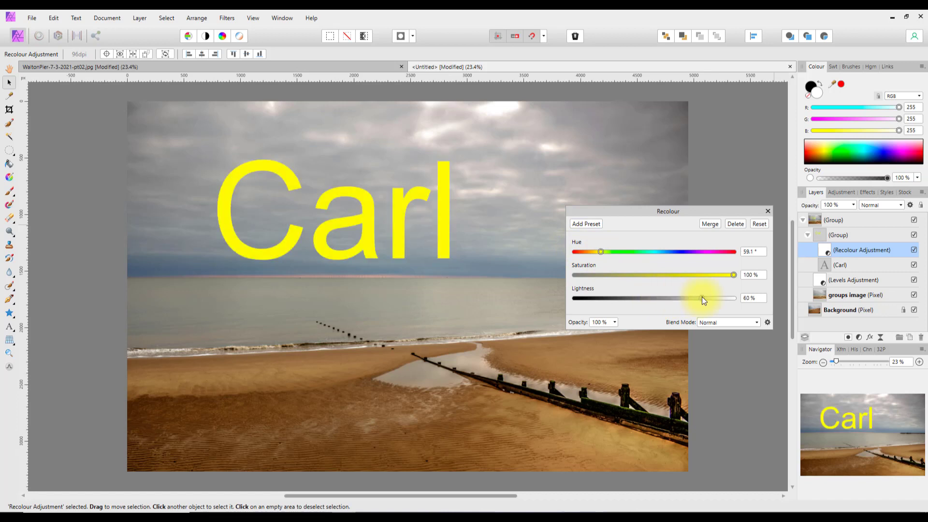
left_click(767, 213)
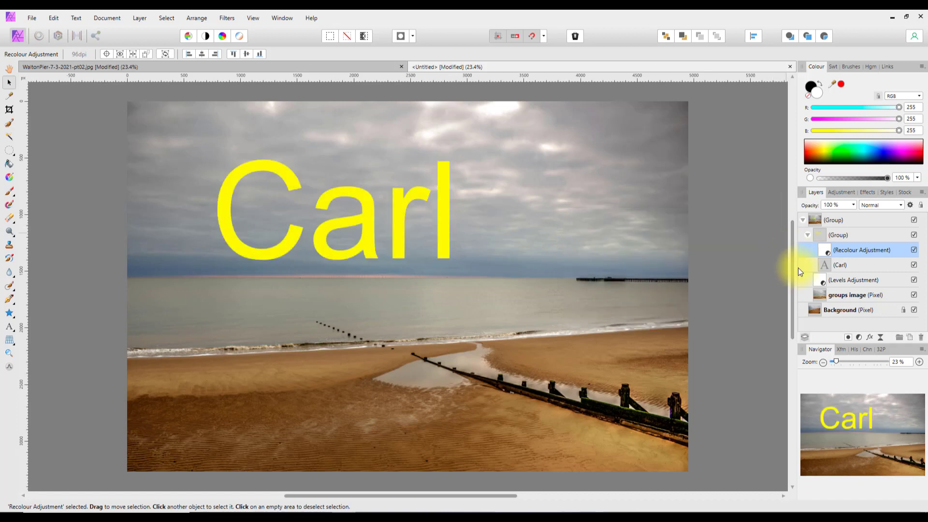
Collapse the child layers image layer in the WaltonPier document and the outer group in the Untitled document
left_click(807, 235)
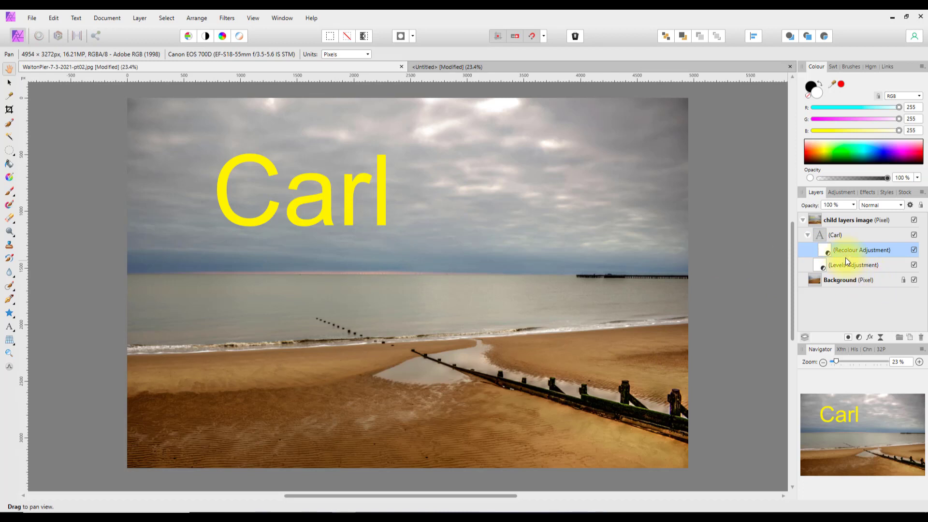
left_click(802, 220)
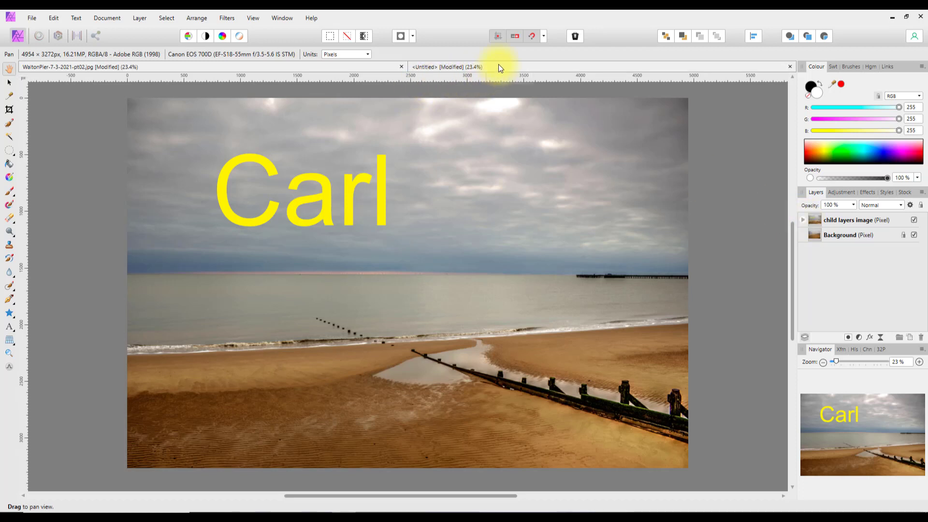
left_click(498, 66)
left_click(804, 220)
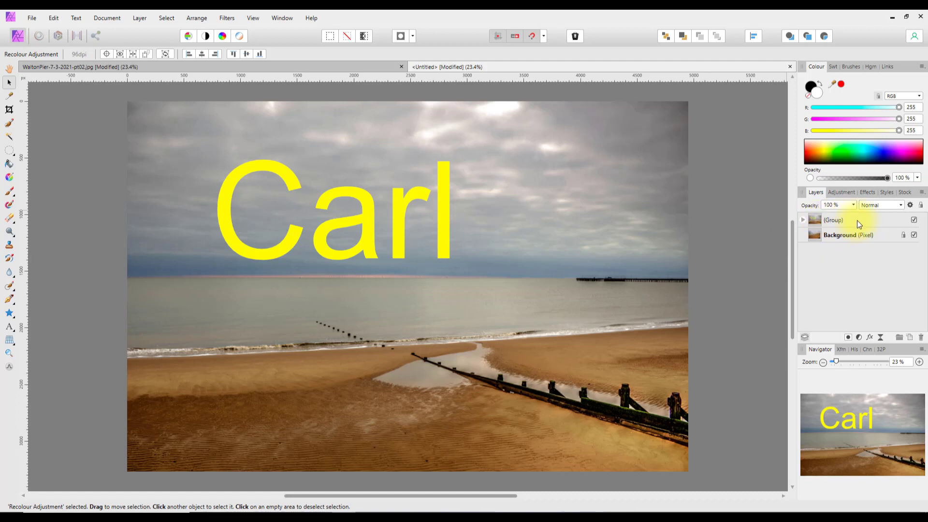
In the WaltonPier document, switch the child layers image's visibility off and on, and hide its text child layer
left_click(268, 64)
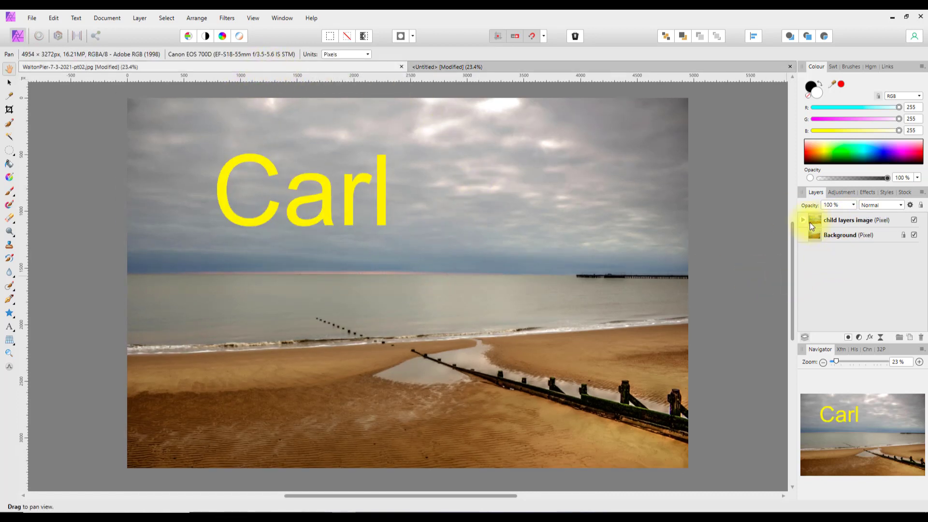
left_click(818, 220)
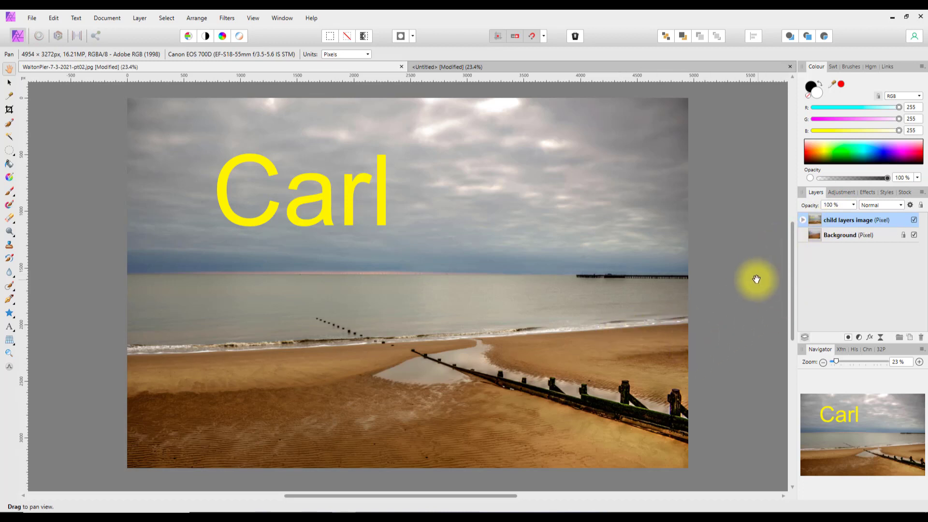
left_click(914, 220)
left_click(914, 221)
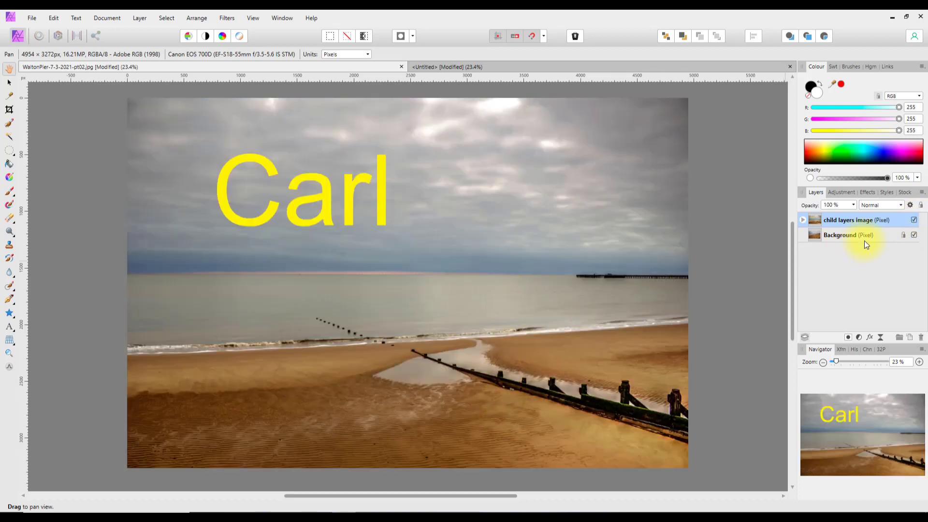
left_click(804, 220)
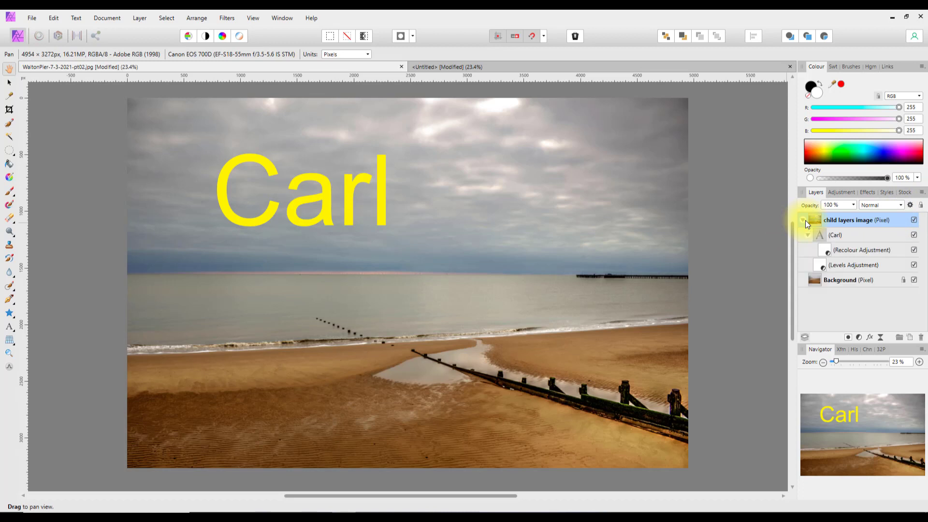
left_click(914, 235)
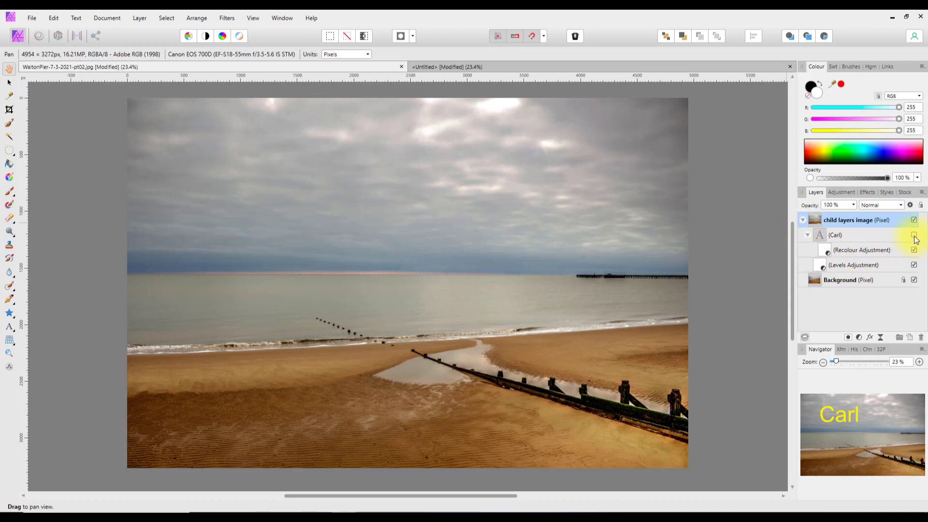
left_click(803, 220)
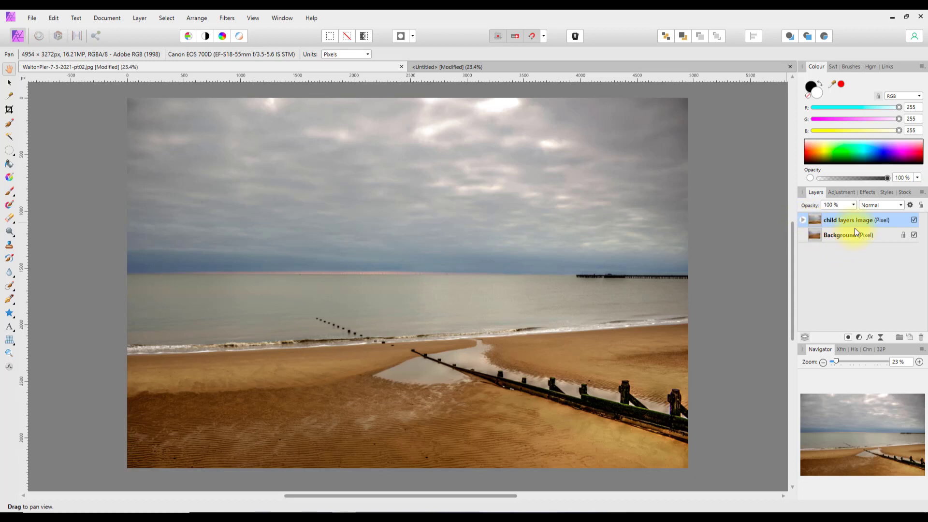
Set the child layers image layer's blend mode to Darken and switch its visibility off and on to compare
left_click(901, 205)
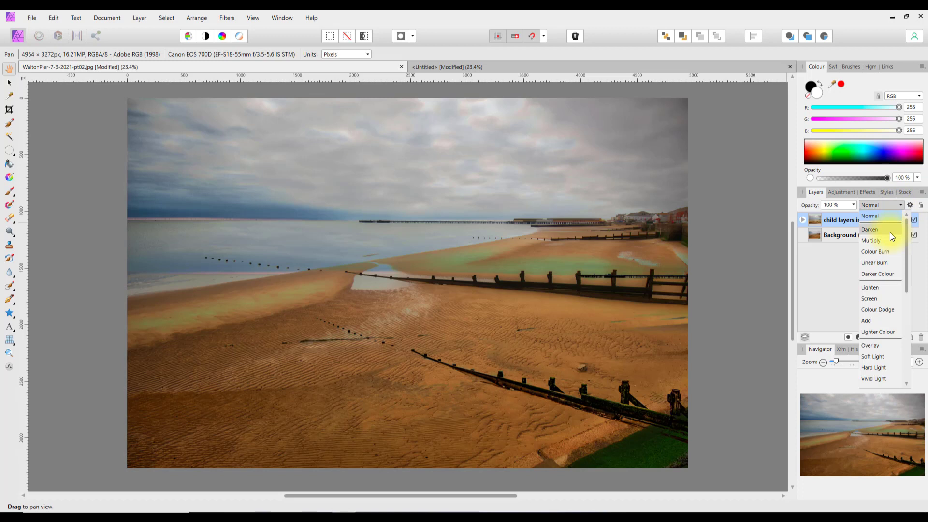
left_click(883, 230)
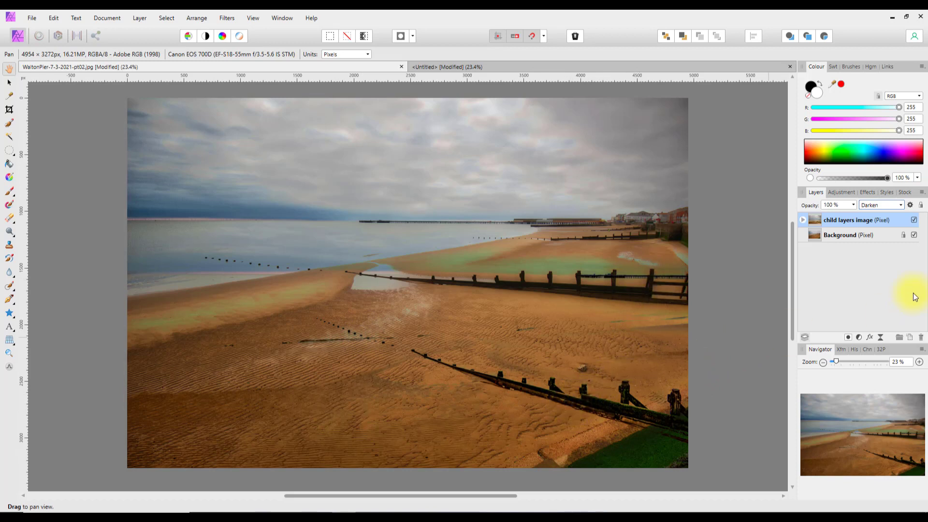
left_click(914, 220)
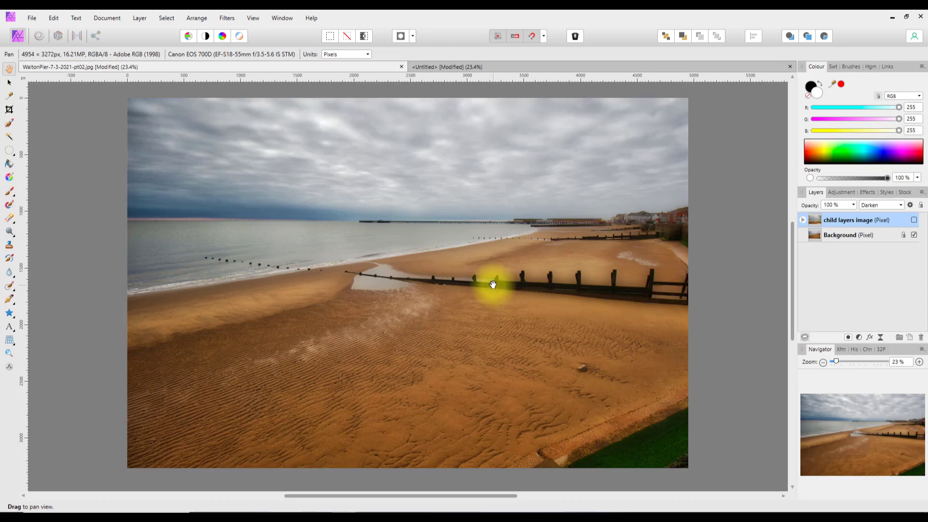
left_click(915, 220)
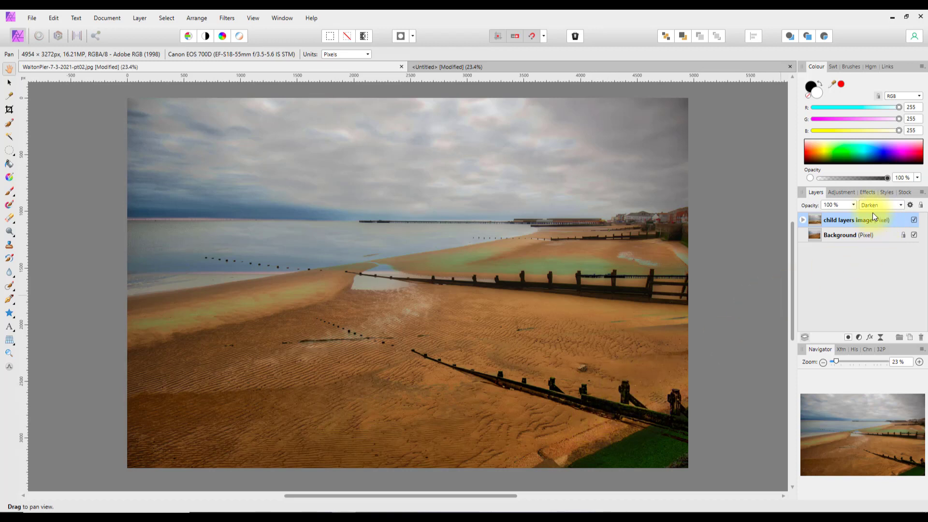
In the Untitled document, hide the nested text group inside the outer group and collapse the outer group
left_click(637, 65)
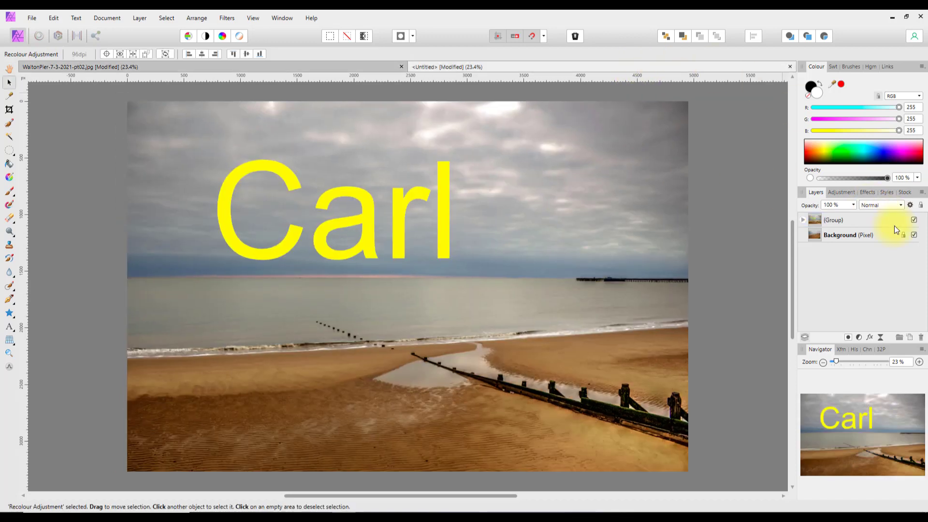
left_click(804, 220)
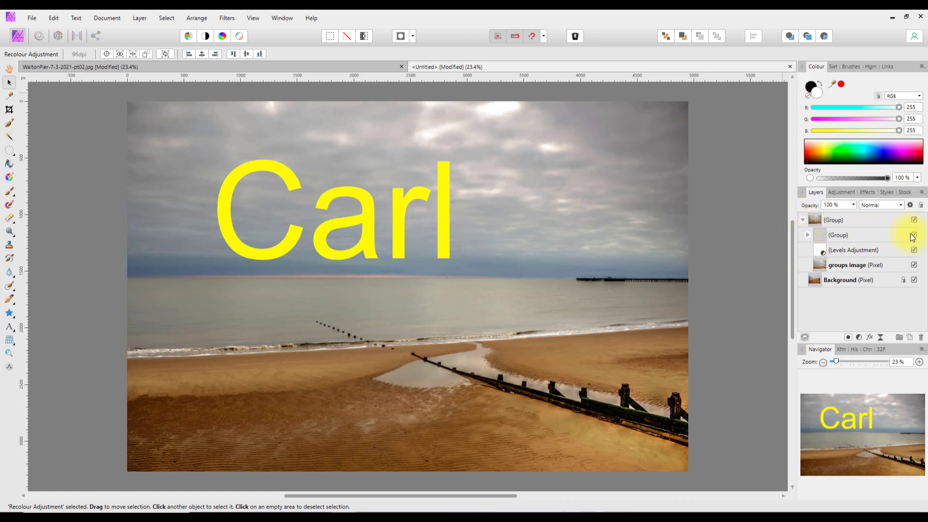
left_click(914, 235)
left_click(803, 221)
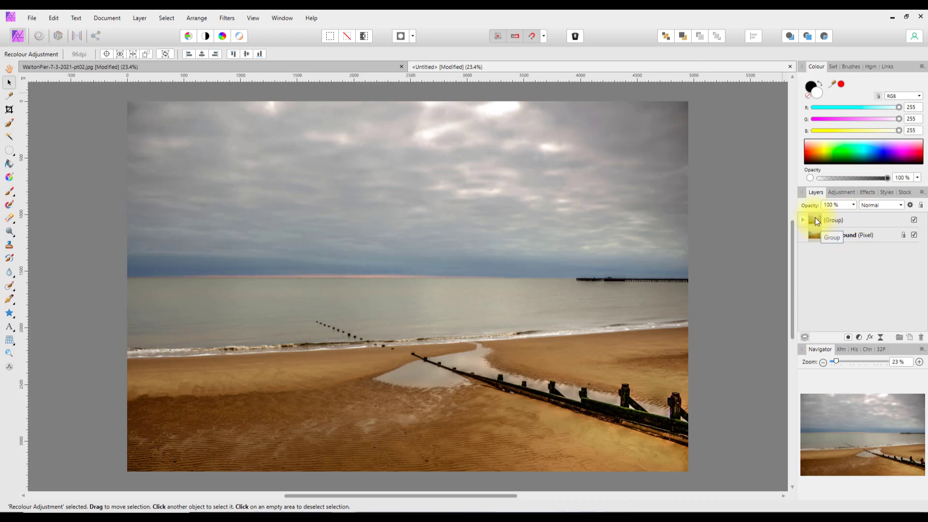
Change the outer group's blend mode from Passthrough to Darken
left_click(815, 221)
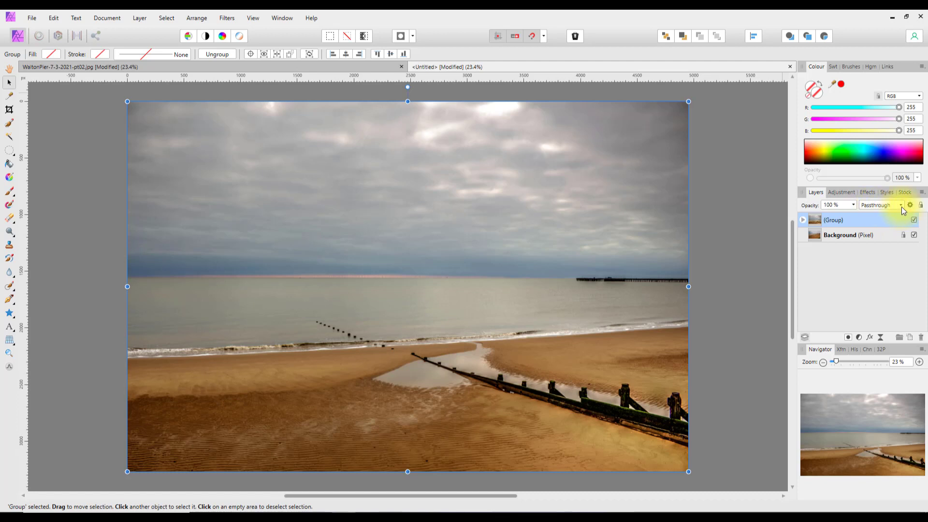
left_click(900, 207)
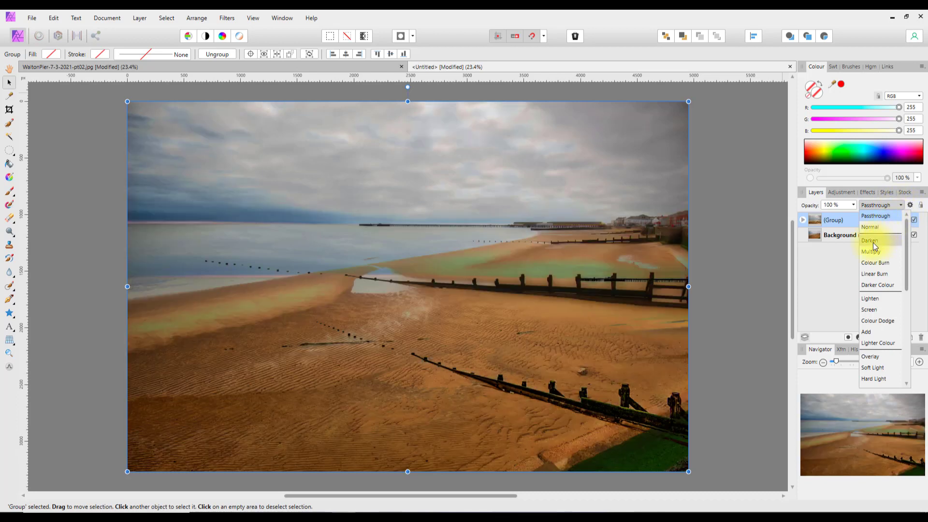
left_click(873, 242)
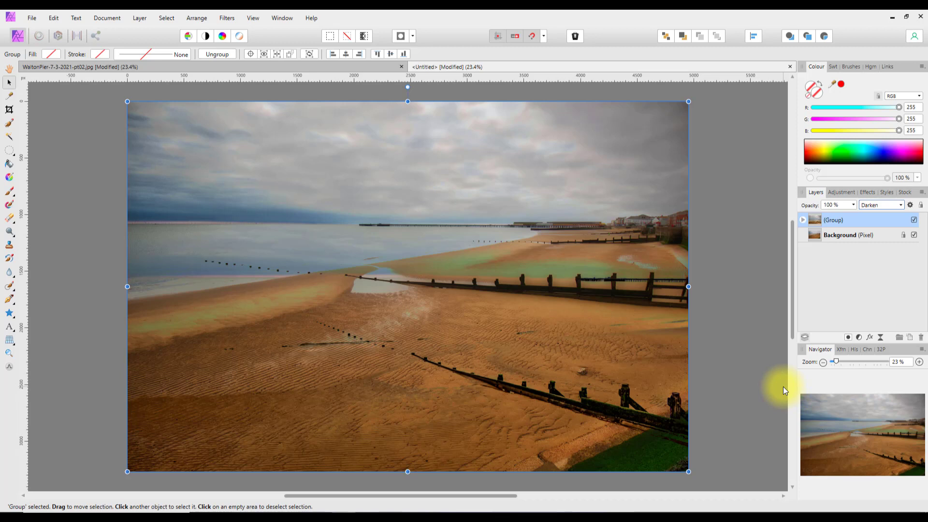
Compare the Darken blend results between the WaltonPier child layers version and the grouped Untitled version
left_click(367, 67)
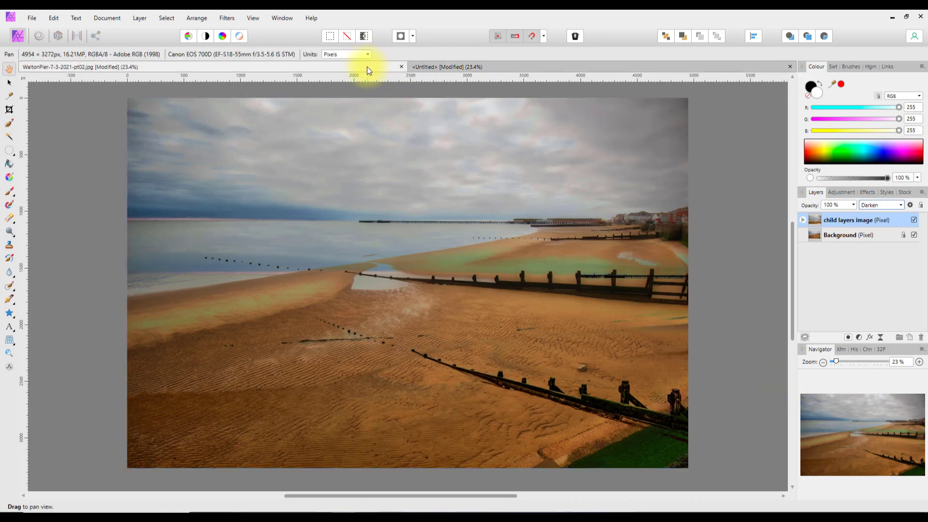
left_click(476, 68)
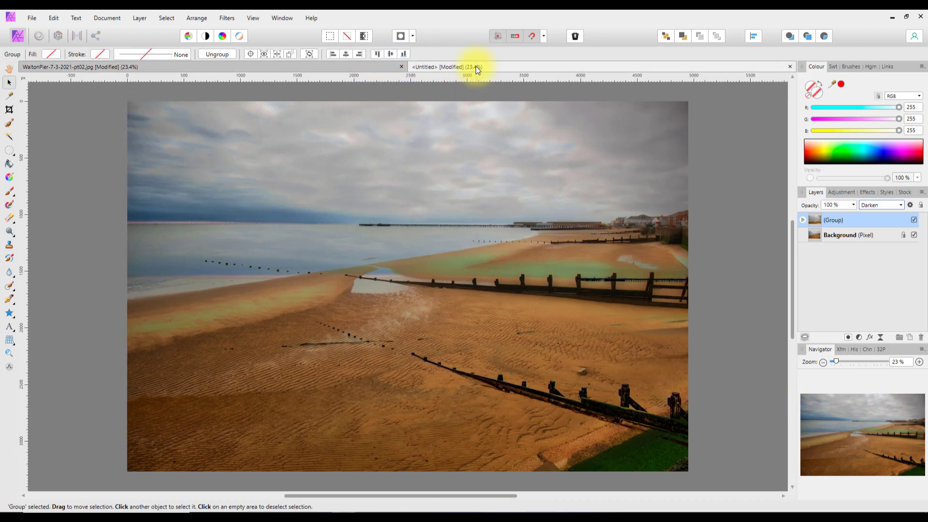
left_click(376, 67)
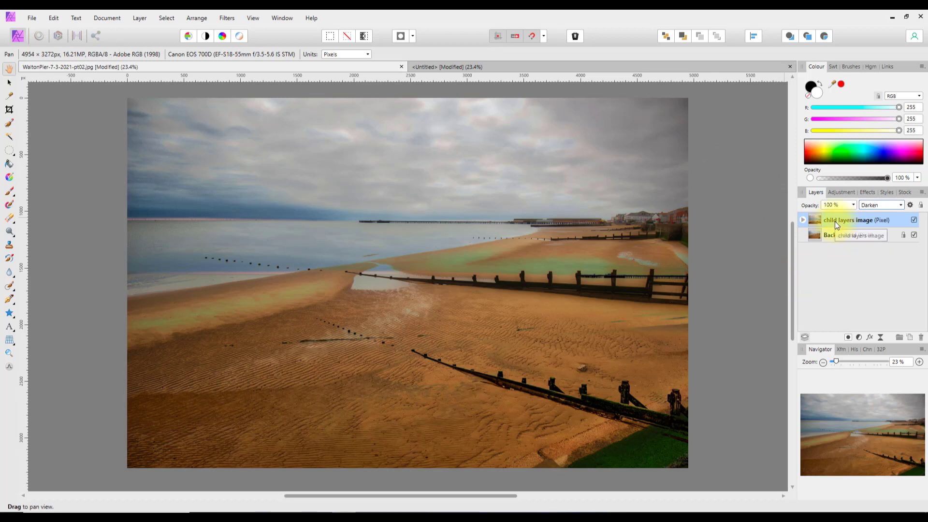
left_click_drag(834, 222, 805, 251)
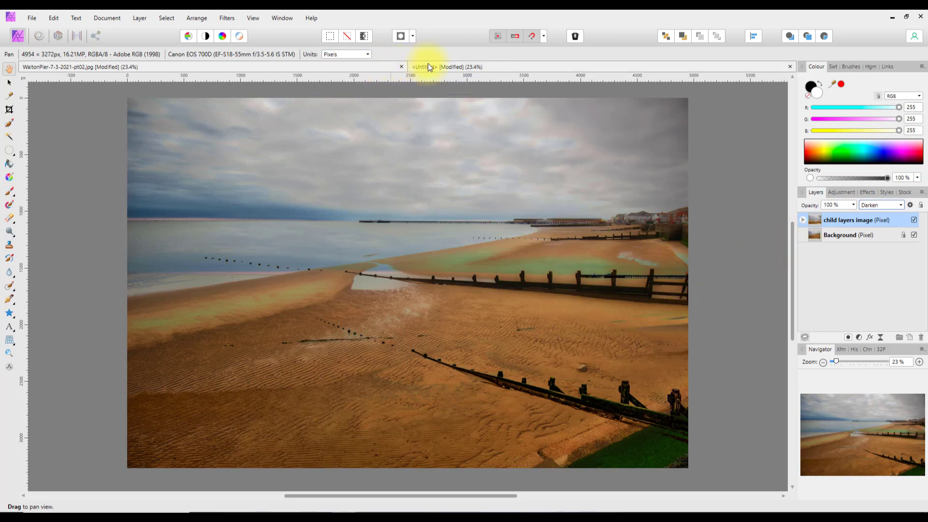
left_click(443, 66)
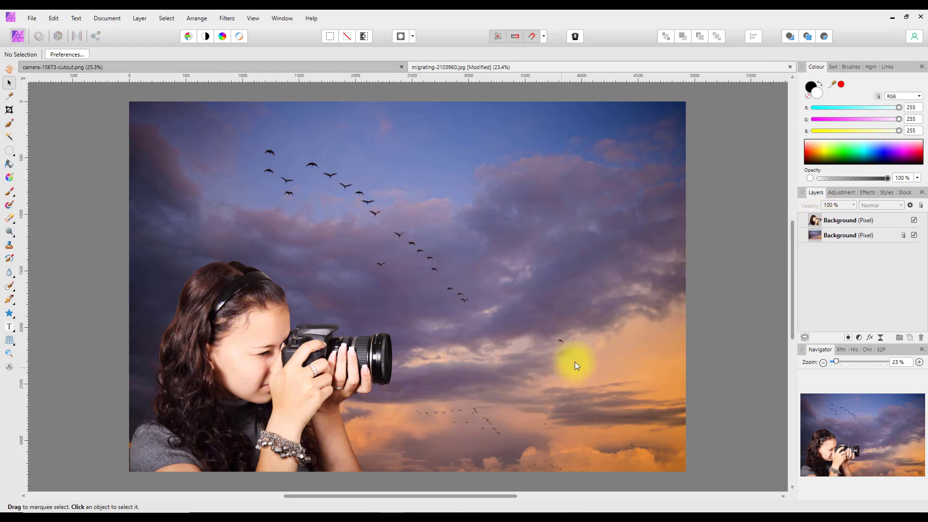
In the migrating-2103960 document, add a Levels adjustment above both layers, try a gamma of 1.643 and return it to 1
left_click(859, 338)
left_click(837, 102)
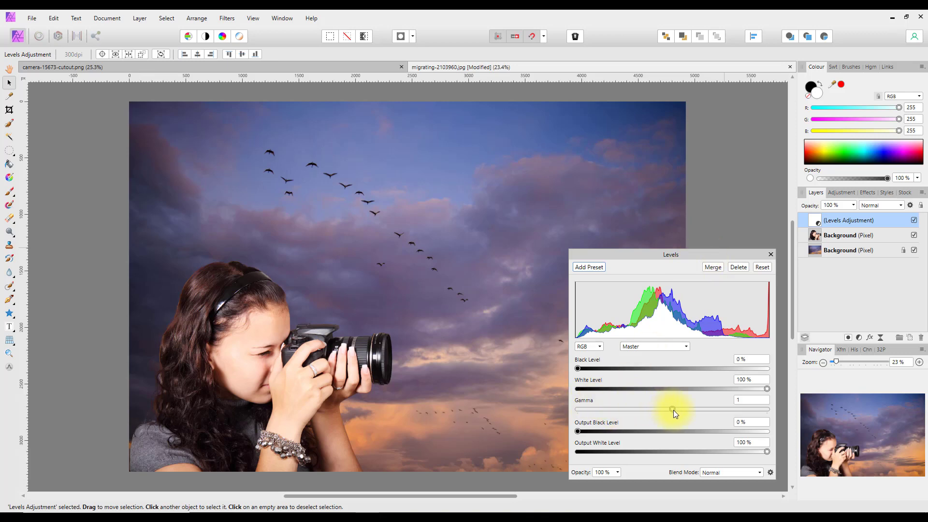
left_click_drag(674, 410, 737, 399)
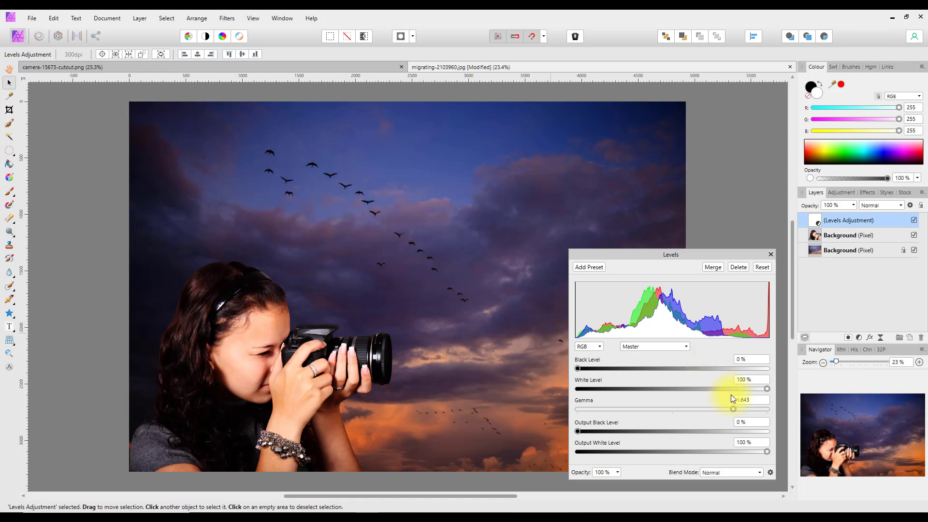
left_click_drag(735, 408, 672, 412)
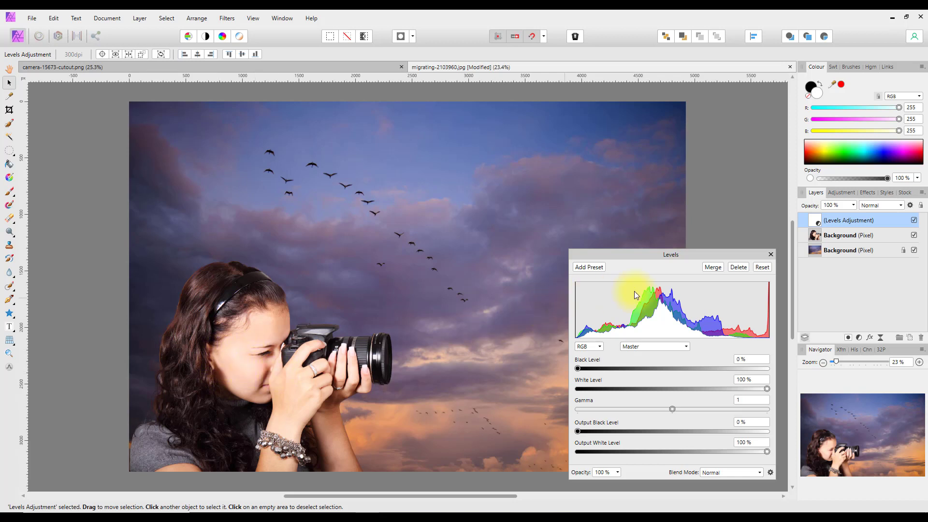
left_click(770, 254)
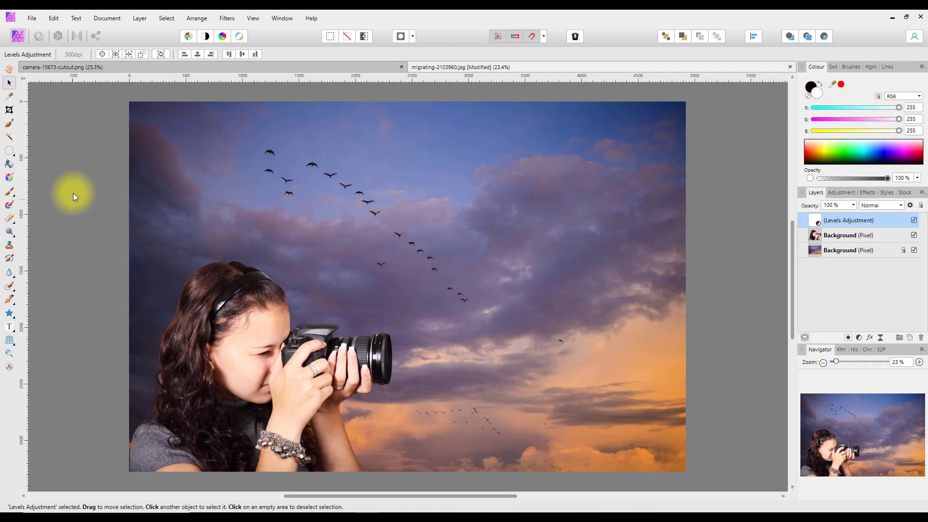
Choose the Paint Brush with black as the colour and enlarge the brush width to 2450.4 px
left_click(9, 194)
left_click(822, 85)
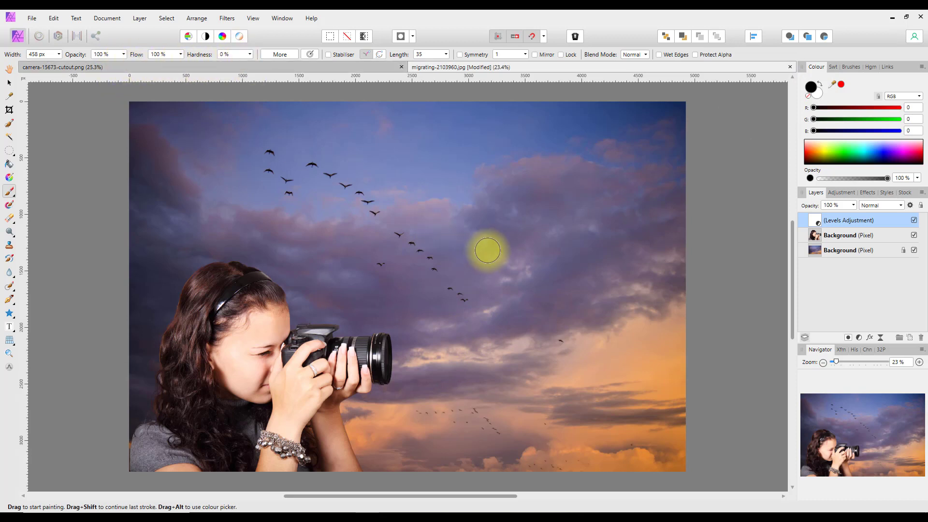
key("bracketright")
key("bracketright")
key("bracketright")
key("bracketright")
key("bracketright")
key("bracketright")
key("bracketright")
key("bracketright")
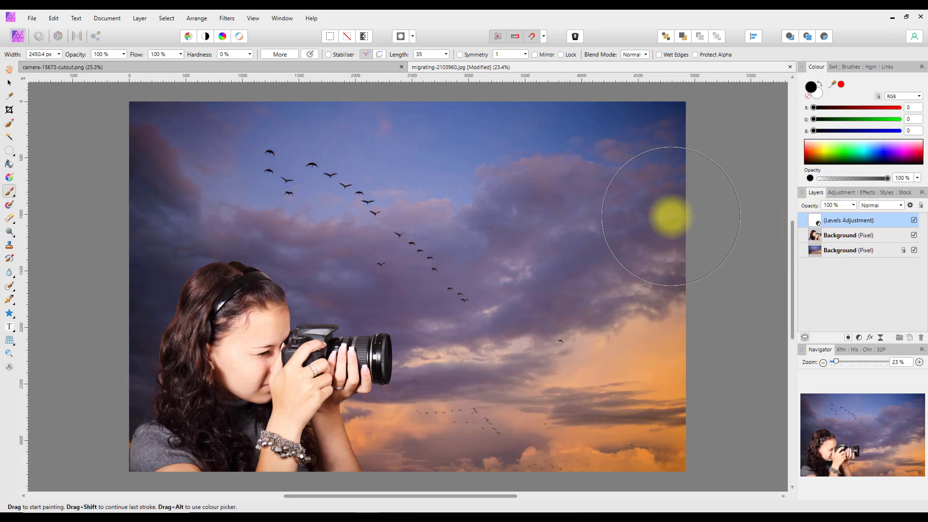
Reopen the Levels adjustment above both layers and set its gamma to 1.505
double_click(813, 222)
left_click_drag(673, 410, 722, 410)
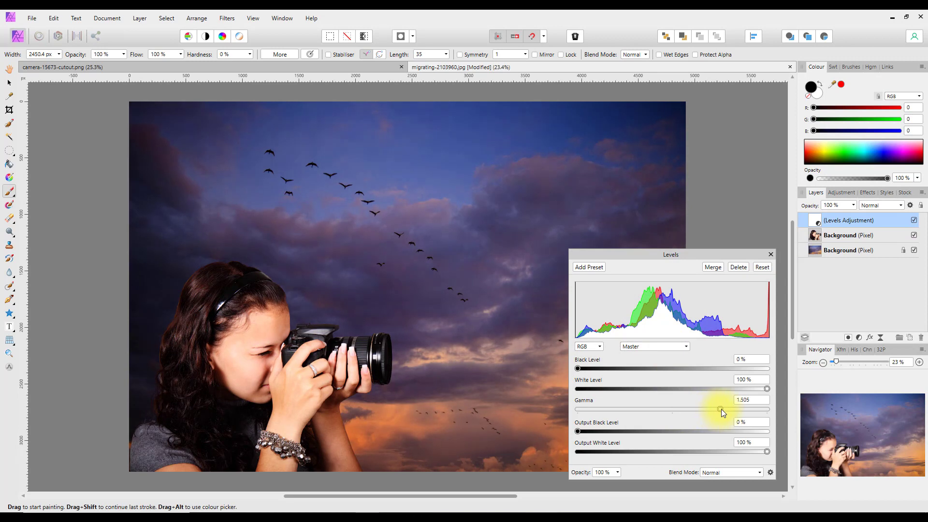
left_click(769, 255)
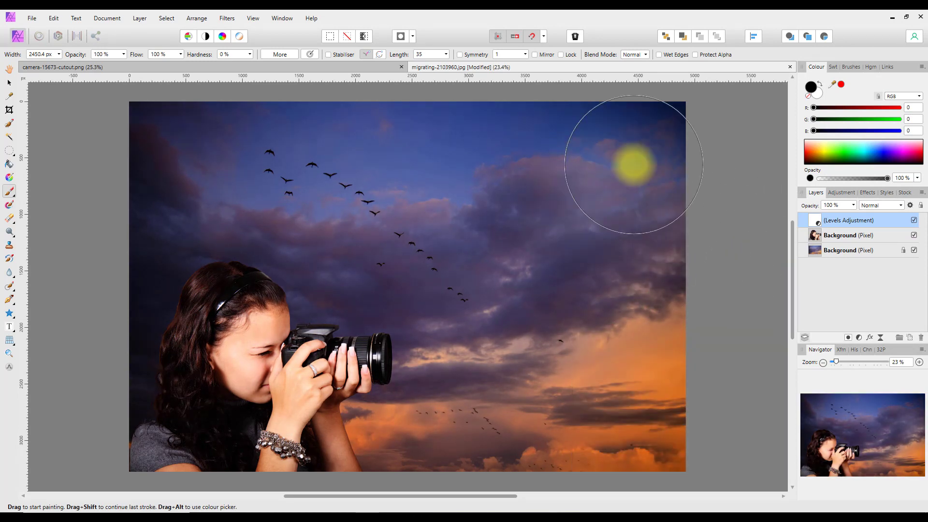
Paint black over the sky around the woman to mask out the Levels effect, and delete that Levels adjustment
mouse_move(633, 164)
left_mouse_down()
mouse_move(706, 127)
mouse_move(577, 147)
mouse_move(128, 149)
mouse_move(62, 165)
left_mouse_up()
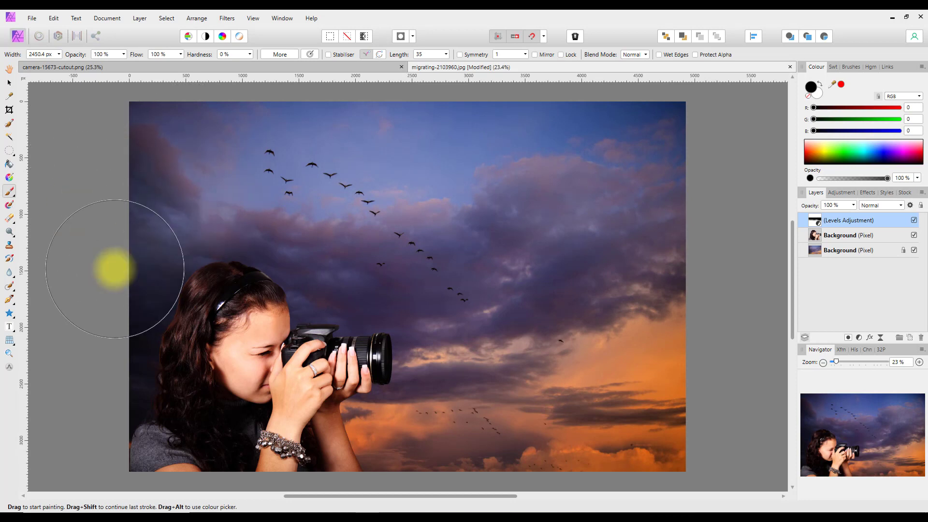
mouse_move(115, 269)
left_mouse_down()
mouse_move(118, 384)
mouse_move(109, 383)
mouse_move(361, 227)
mouse_move(430, 319)
mouse_move(398, 415)
mouse_move(456, 432)
mouse_move(726, 407)
mouse_move(612, 436)
mouse_move(486, 394)
mouse_move(532, 280)
mouse_move(483, 151)
mouse_move(648, 257)
mouse_move(549, 358)
mouse_move(544, 135)
mouse_move(674, 347)
mouse_move(656, 405)
mouse_move(639, 373)
mouse_move(483, 415)
mouse_move(464, 449)
mouse_move(427, 458)
mouse_move(403, 439)
mouse_move(434, 339)
mouse_move(375, 260)
mouse_move(330, 273)
mouse_move(295, 209)
mouse_move(254, 193)
mouse_move(122, 213)
mouse_move(82, 298)
mouse_move(78, 364)
mouse_move(80, 372)
mouse_move(81, 322)
mouse_move(125, 196)
mouse_move(318, 169)
mouse_move(458, 183)
mouse_move(562, 179)
mouse_move(545, 178)
mouse_move(565, 260)
mouse_move(638, 221)
mouse_move(636, 177)
mouse_move(636, 299)
mouse_move(618, 412)
left_mouse_up()
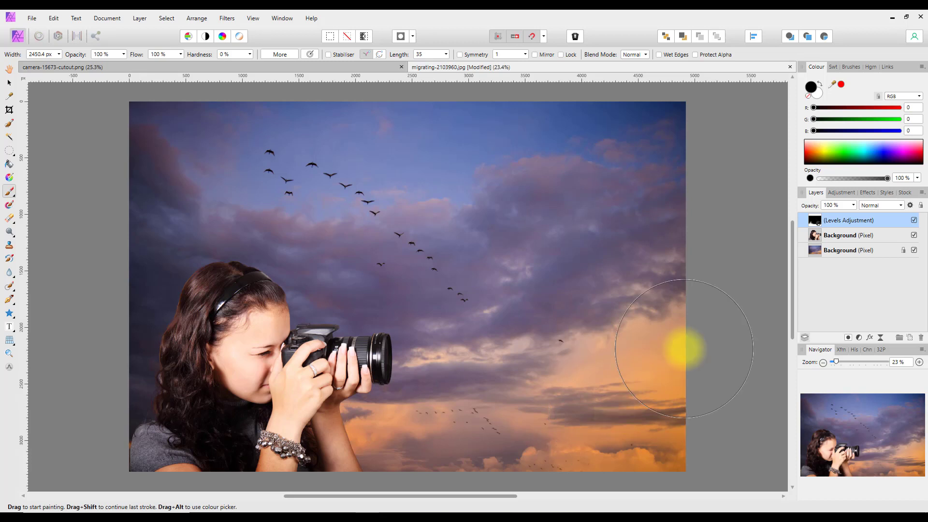
right_click(859, 218)
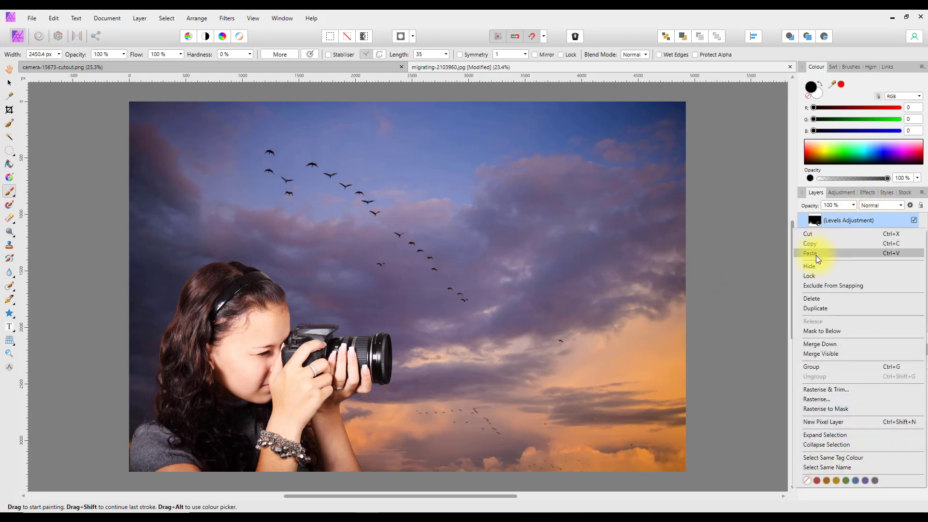
left_click(811, 298)
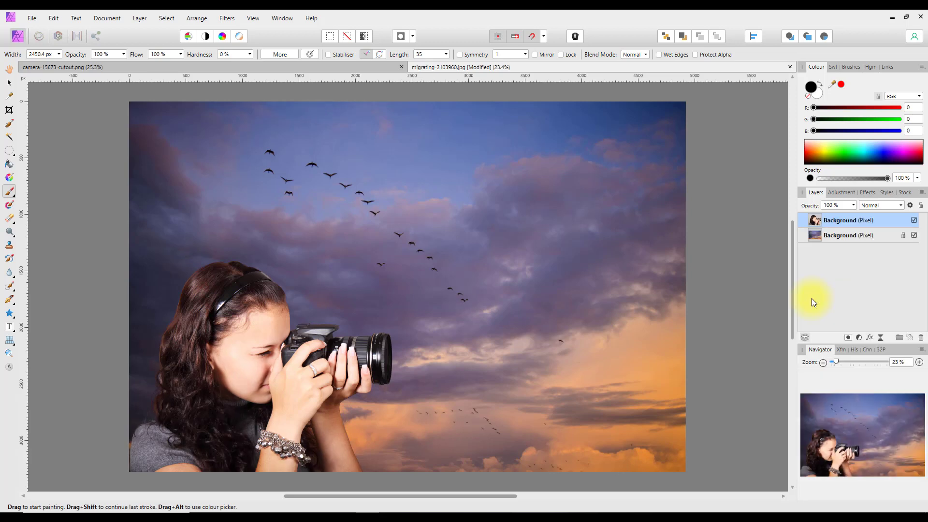
Add a new Levels adjustment with default values and move it inside the woman cutout layer as a child
left_click(859, 337)
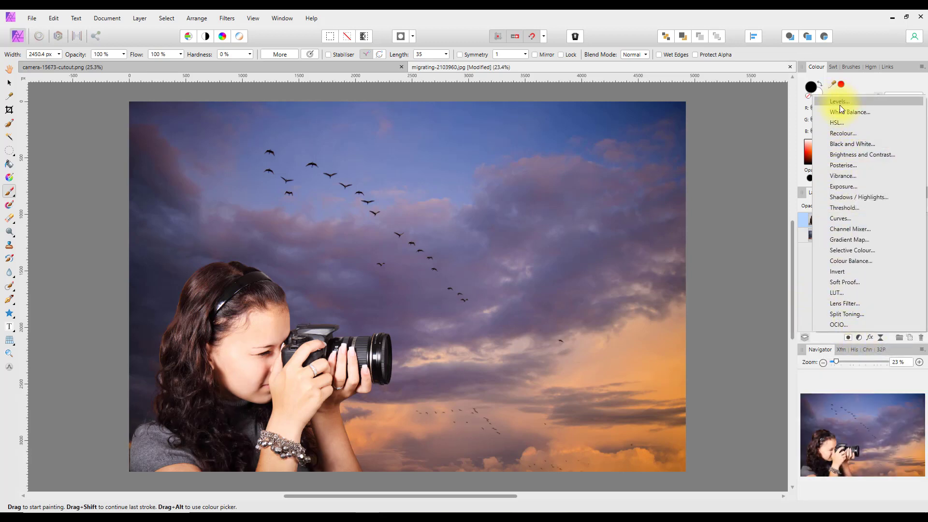
left_click(839, 103)
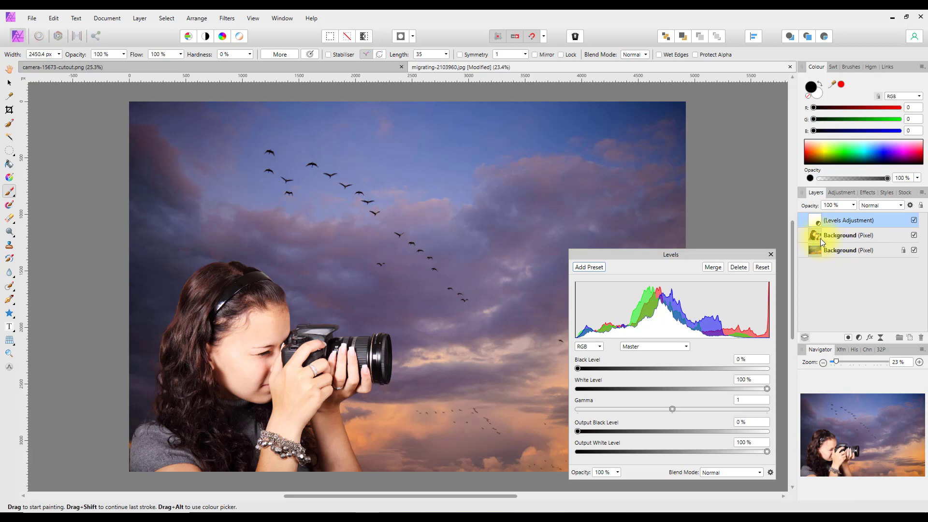
left_click_drag(820, 239, 816, 237)
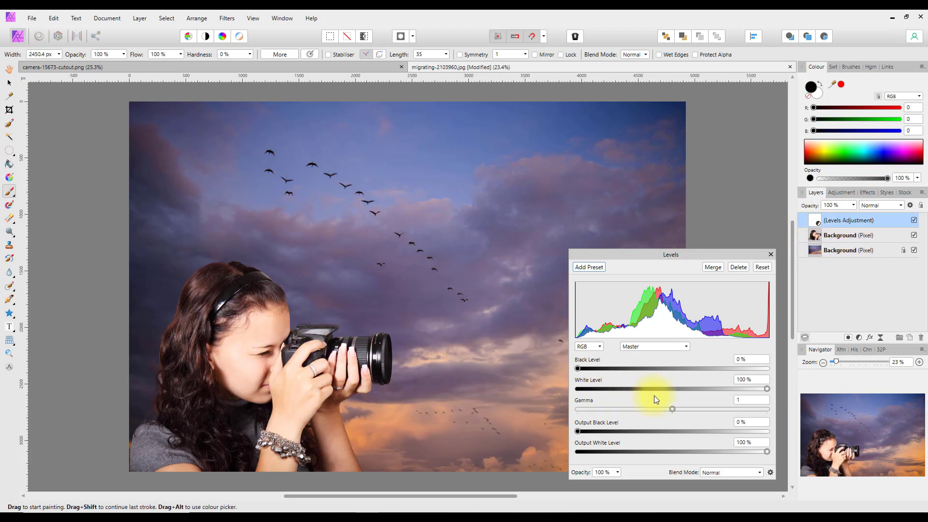
left_click(771, 254)
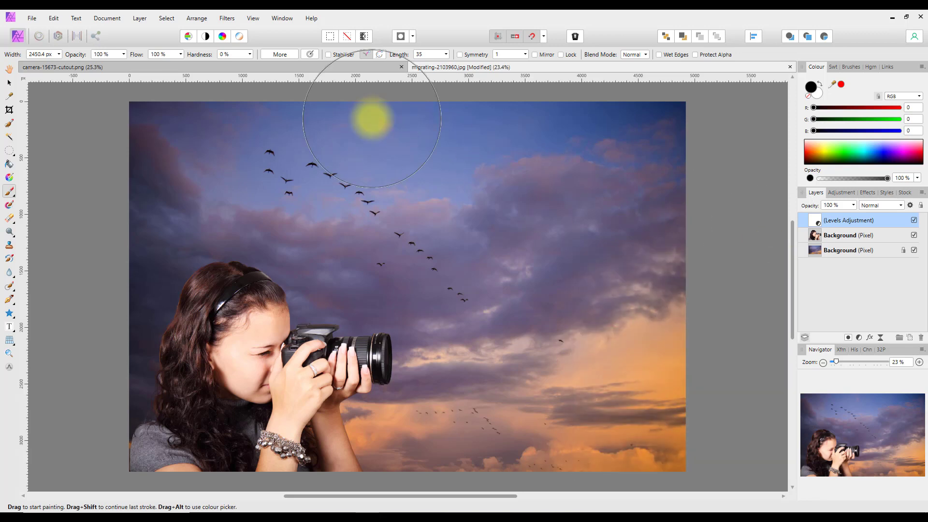
left_click(198, 19)
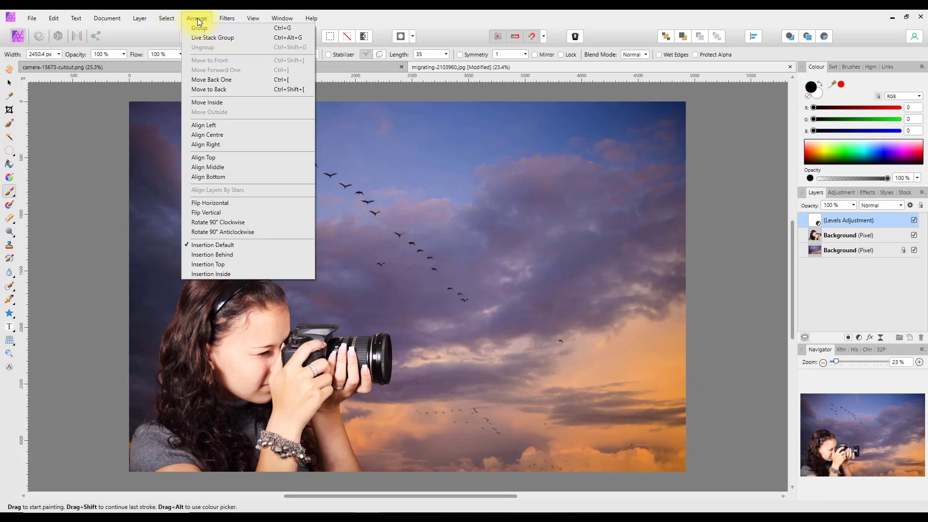
left_click(211, 102)
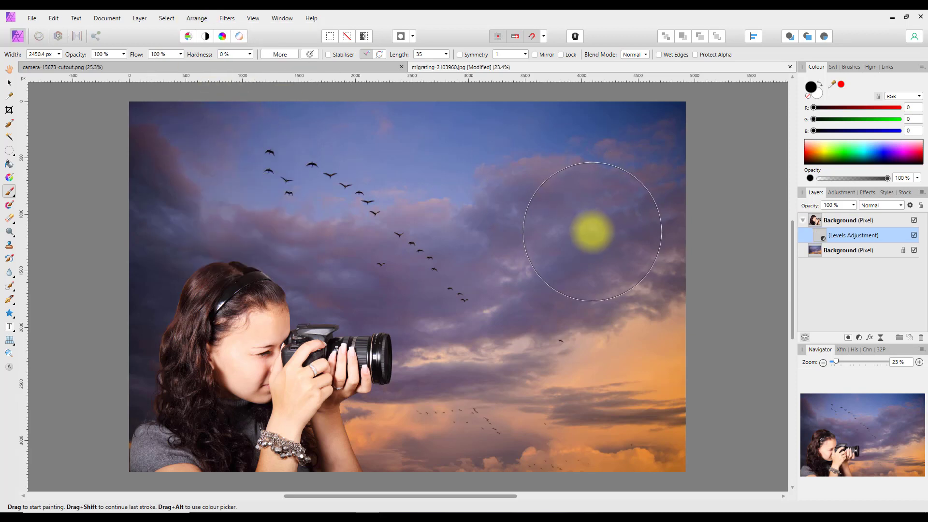
Darken only the woman by setting the child Levels adjustment's gamma to about 1.59
double_click(822, 235)
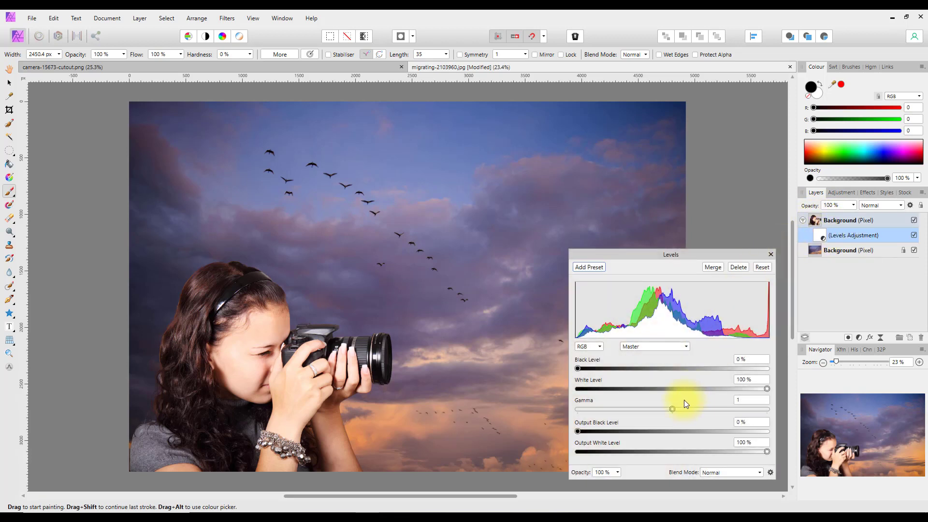
left_click_drag(673, 409, 732, 409)
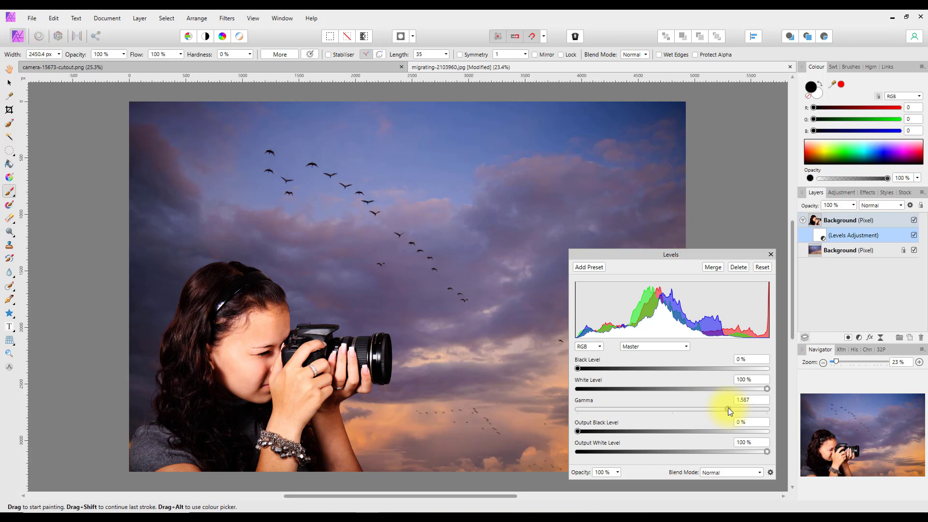
left_click(770, 254)
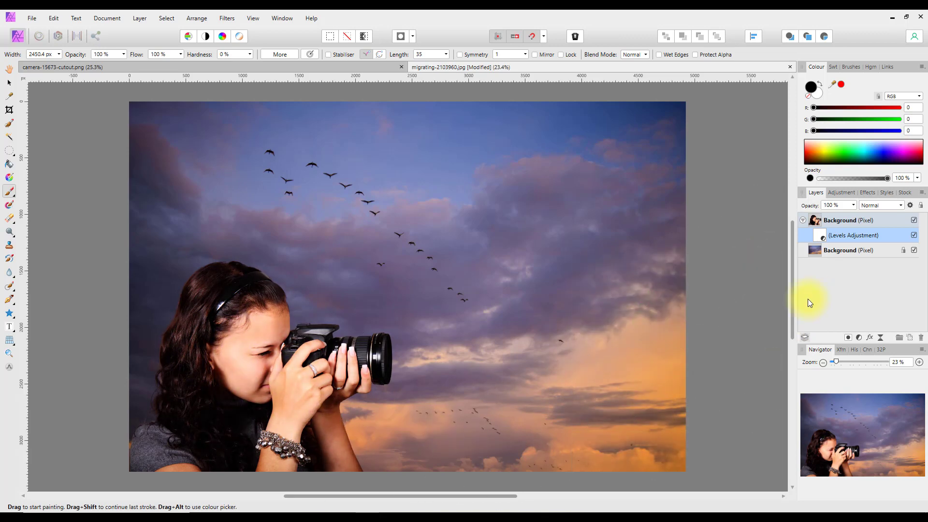
Switch to the View tool, check the child Levels adjustment under the woman cutout layer and leave that layer collapsed
left_click(9, 69)
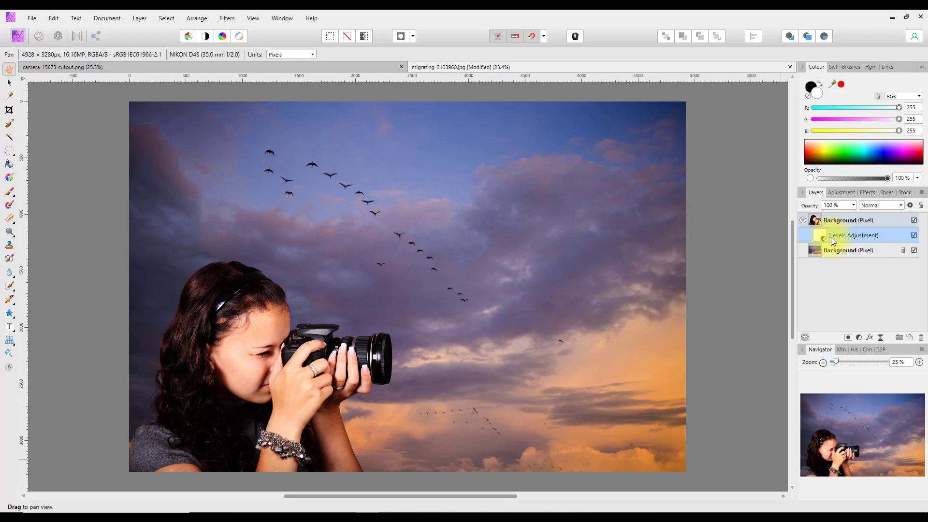
left_click(801, 220)
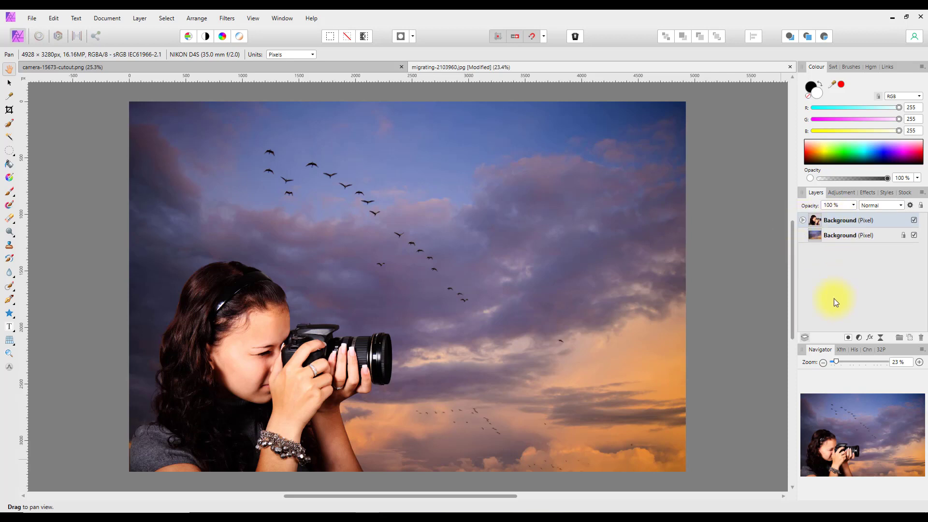
left_click(802, 220)
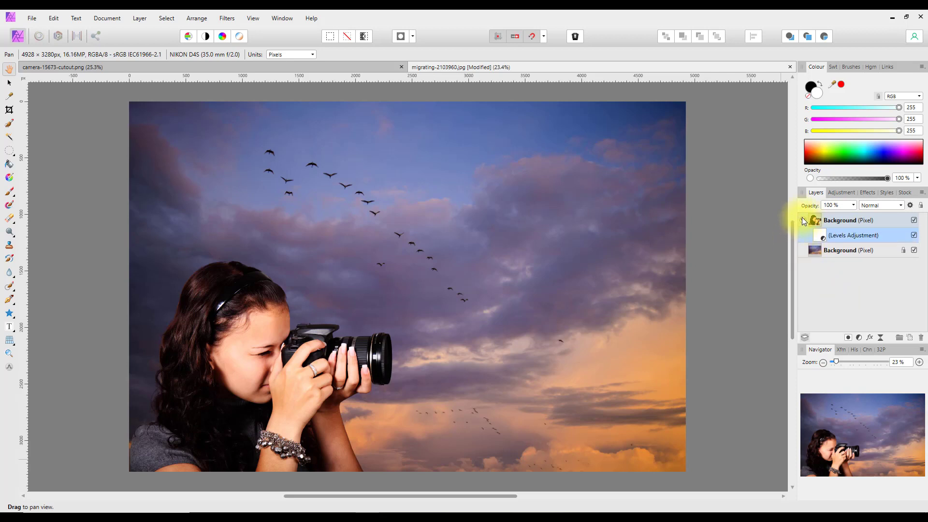
left_click(802, 220)
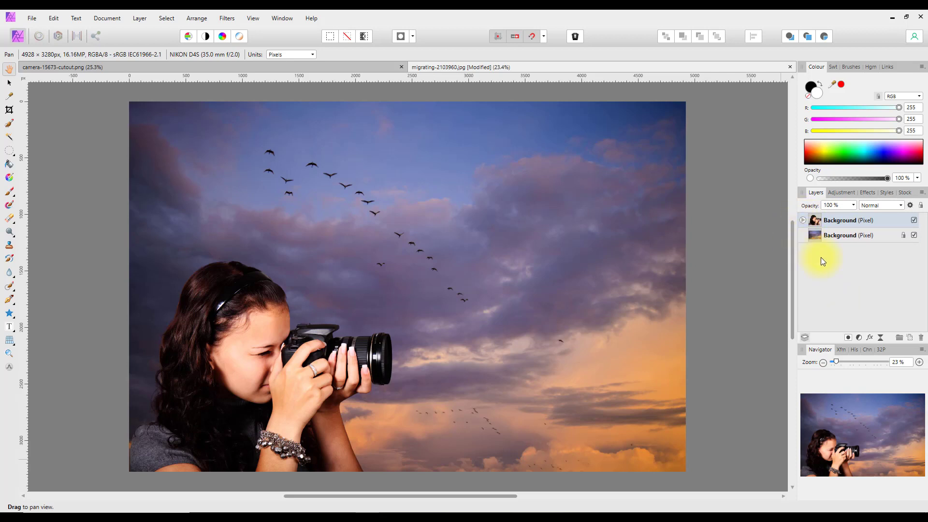